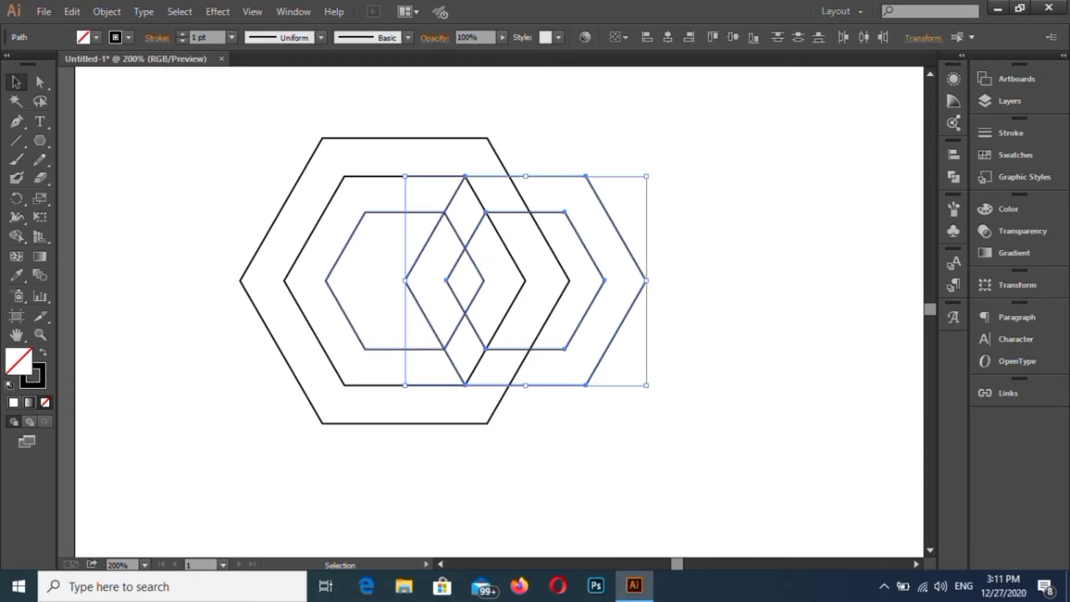
# Step: Delete the smallest hexagon from the left set of nested hexagons
pyautogui.scroll(1, 466, 269)
pyautogui.scroll(-1, 465, 269)
pyautogui.scroll(2, 396, 255)
pyautogui.click(393, 262)
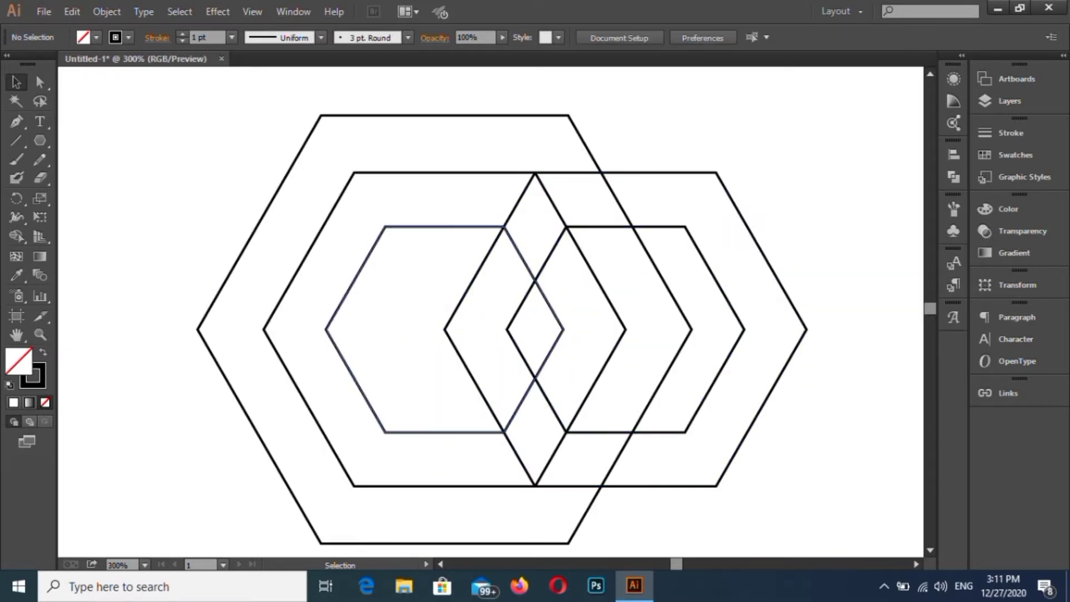
pyautogui.click(392, 226)
pyautogui.press('Delete')
# Step: Separate the chevron-shaped region between the overlapping hexagons from all the paths using the Shape Builder tool
pyautogui.scroll(-1, 522, 268)
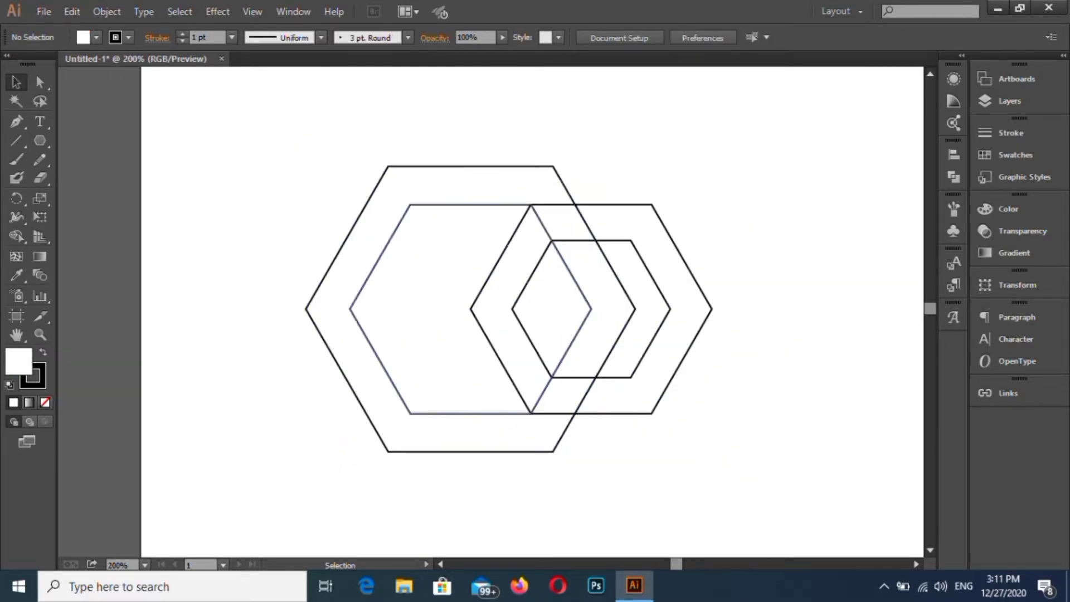
pyautogui.hotkey('ctrl', 'a')
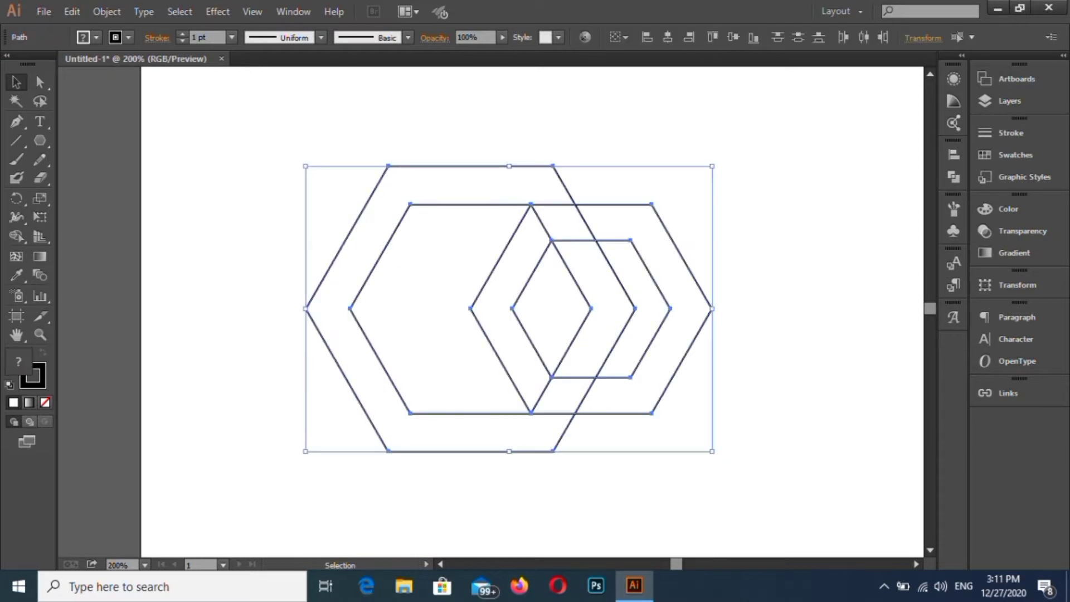
pyautogui.click(17, 236)
pyautogui.click(493, 306)
pyautogui.click(16, 82)
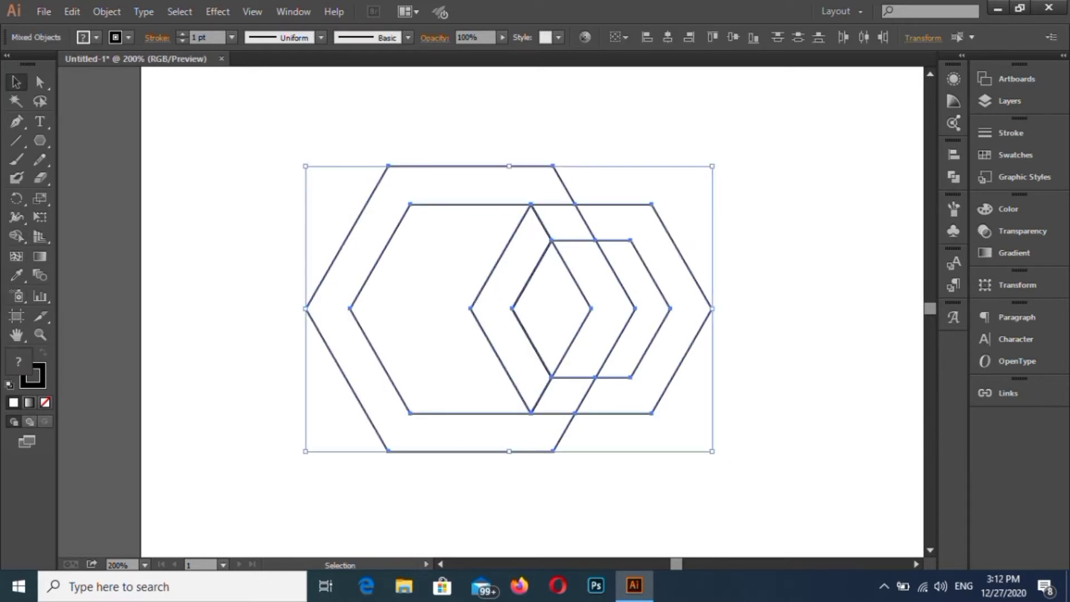
pyautogui.click(246, 162)
pyautogui.click(405, 213)
pyautogui.moveTo(365, 161); pyautogui.dragTo(404, 225)
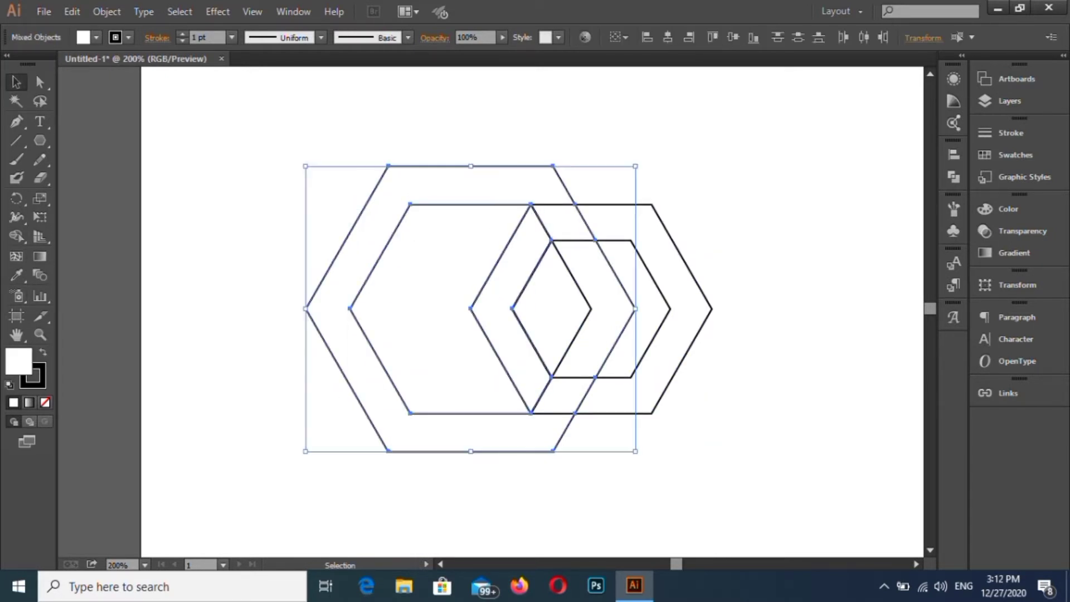
pyautogui.click(454, 151)
pyautogui.rightClick(489, 204)
pyautogui.click(558, 192)
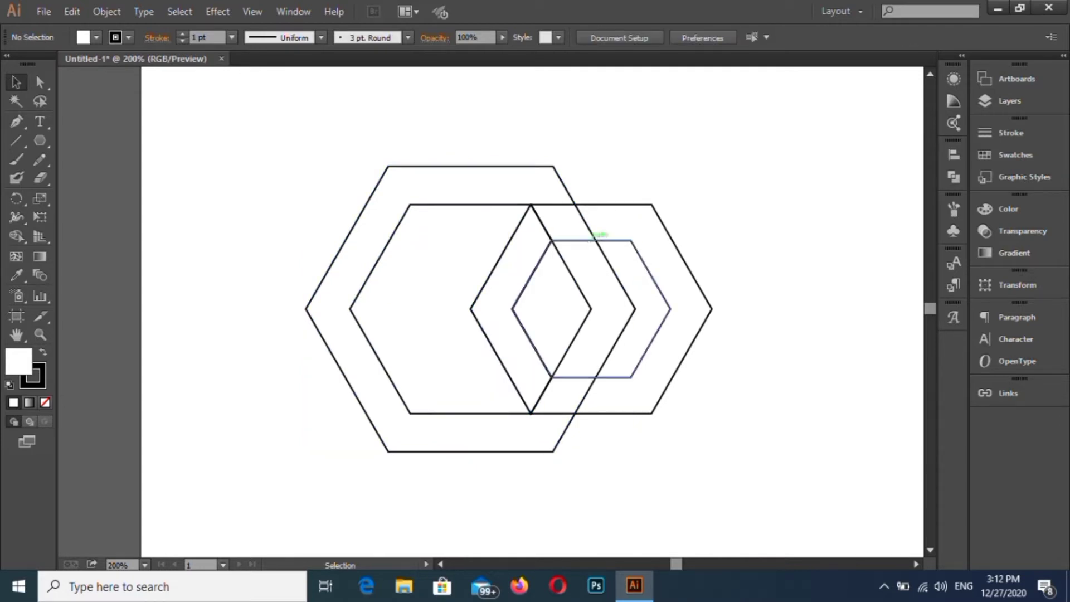
pyautogui.click(586, 240)
pyautogui.click(608, 176)
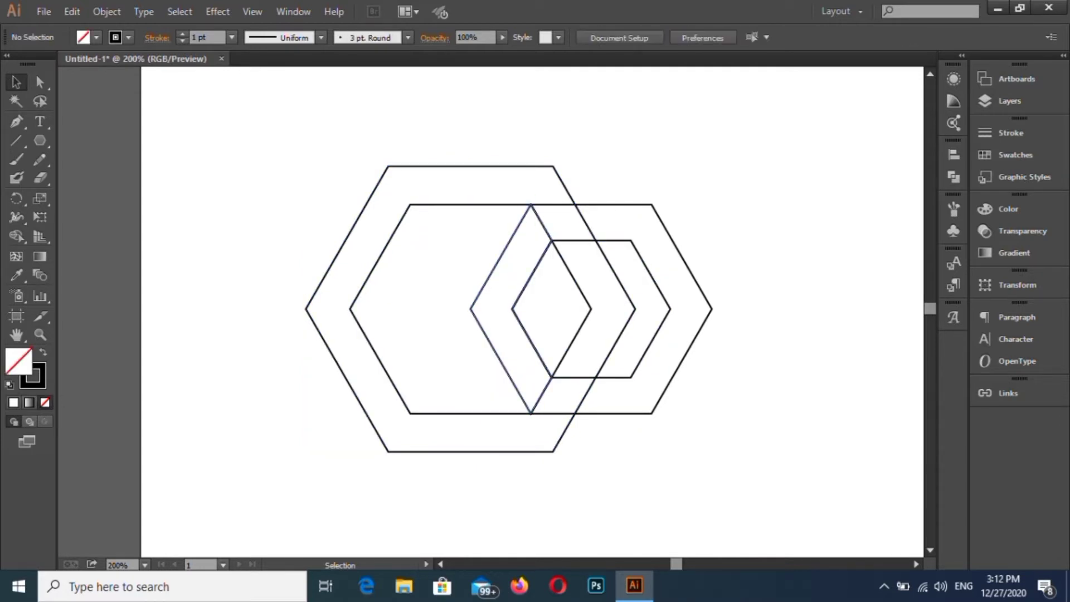
# Step: Move the chevron piece out to the left of the hexagons and delete all the remaining hexagon paths
pyautogui.moveTo(511, 237); pyautogui.dragTo(252, 230)
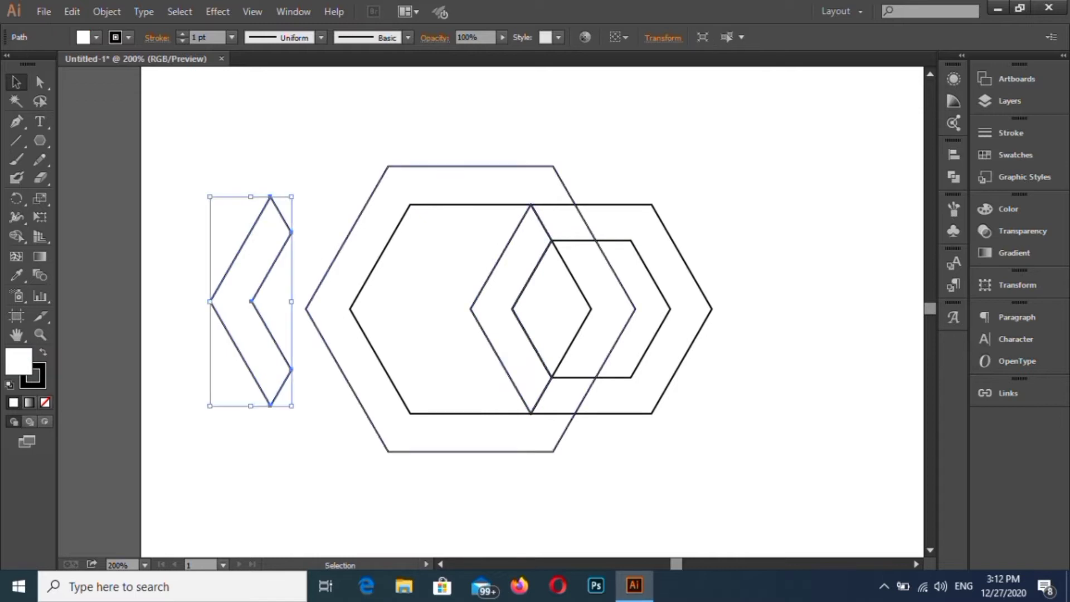
pyautogui.click(347, 202)
pyautogui.scroll(-2, 347, 202)
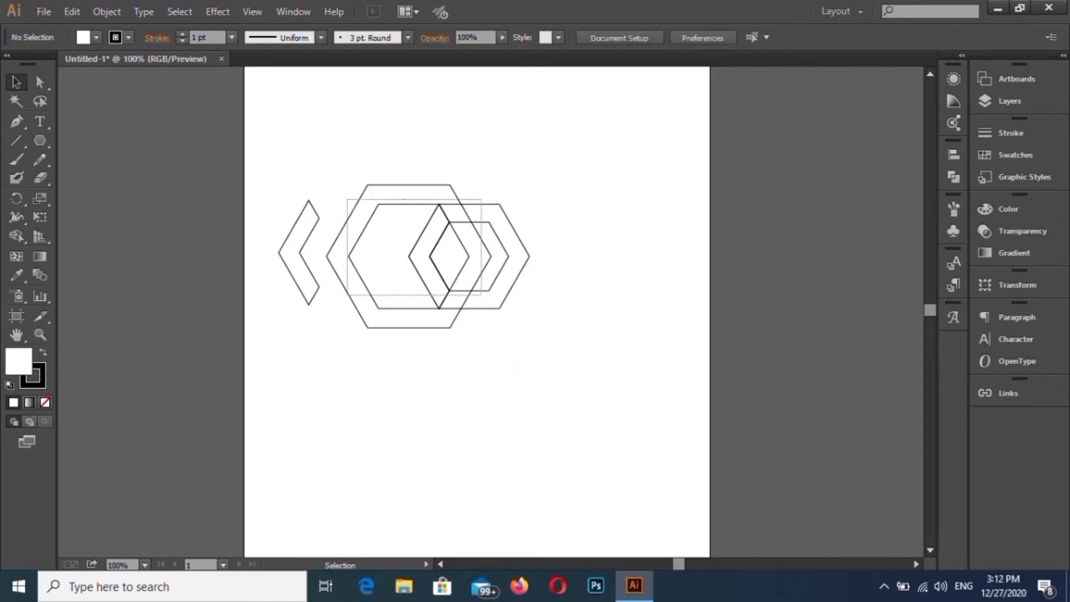
pyautogui.moveTo(481, 293); pyautogui.dragTo(481, 294)
pyautogui.press('Delete')
# Step: Move the chevron horizontally toward the middle of the artboard and fill it with blue 11AFF4
pyautogui.moveTo(300, 251); pyautogui.dragTo(499, 252)
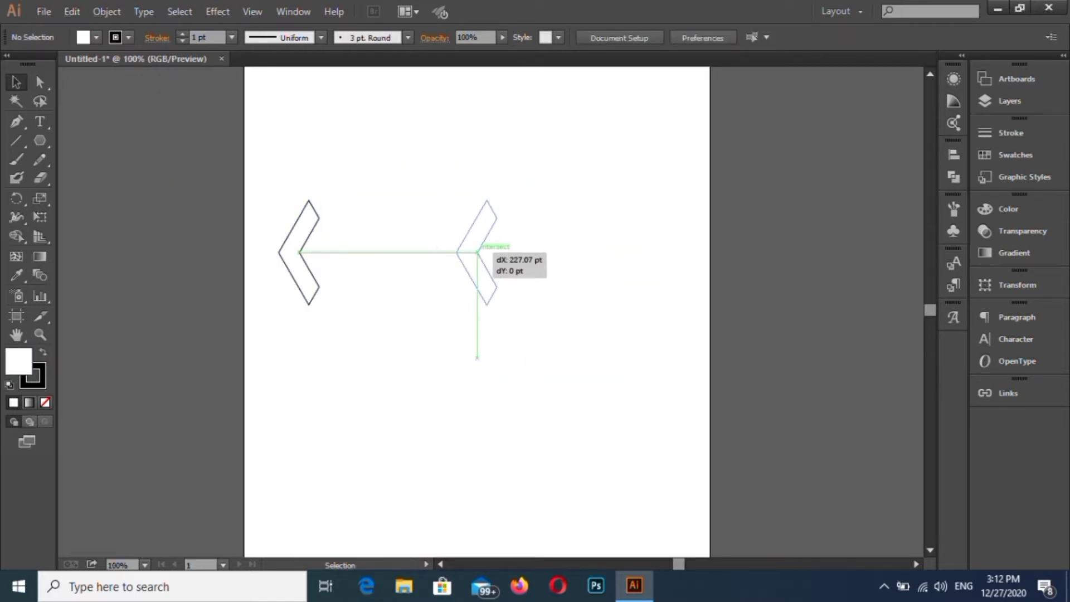
pyautogui.scroll(2, 499, 252)
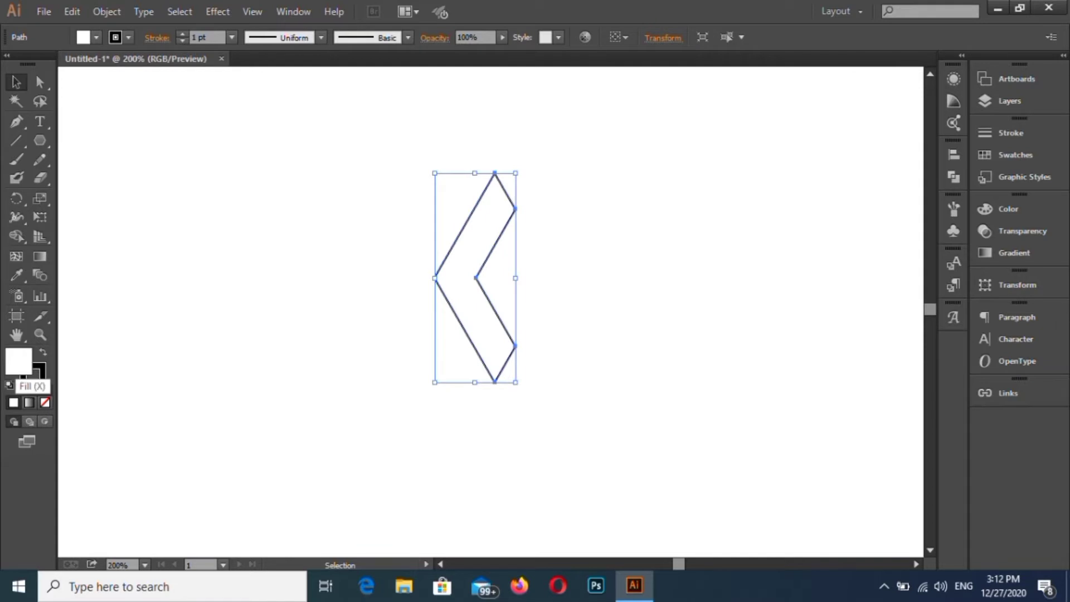
pyautogui.doubleClick(18, 363)
pyautogui.click(298, 155)
pyautogui.click(259, 73)
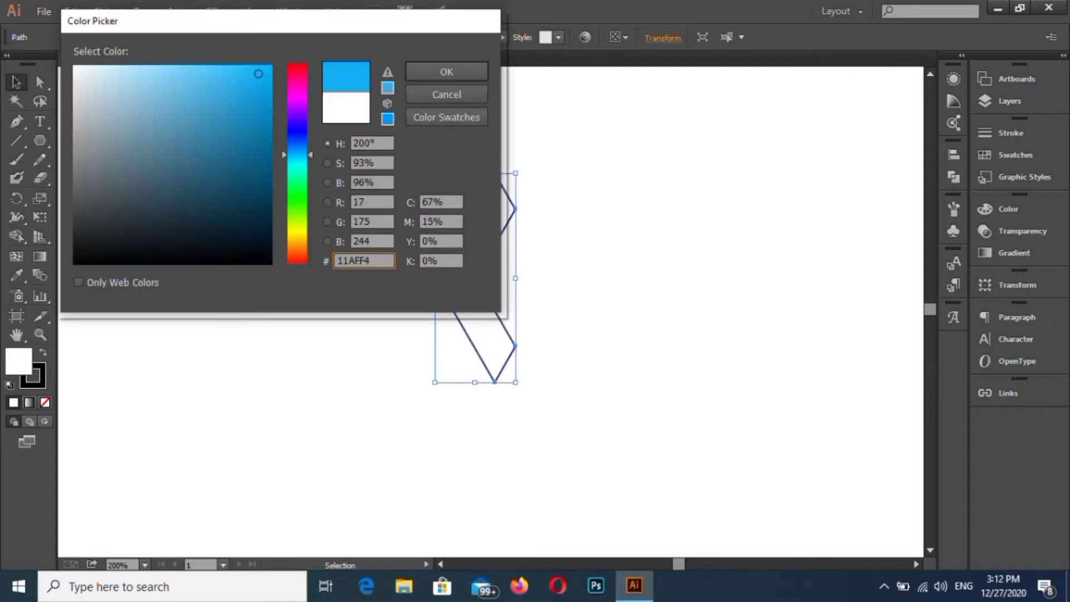
pyautogui.click(447, 72)
# Step: Create a copy of the blue chevron reflected across the vertical axis
pyautogui.scroll(-1, 457, 262)
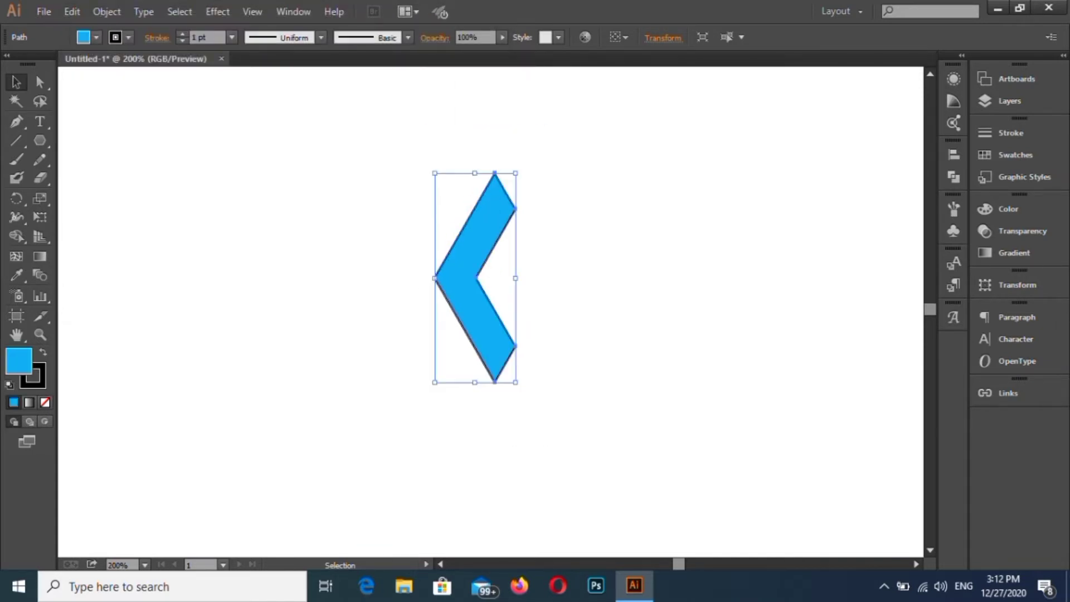
pyautogui.rightClick(476, 260)
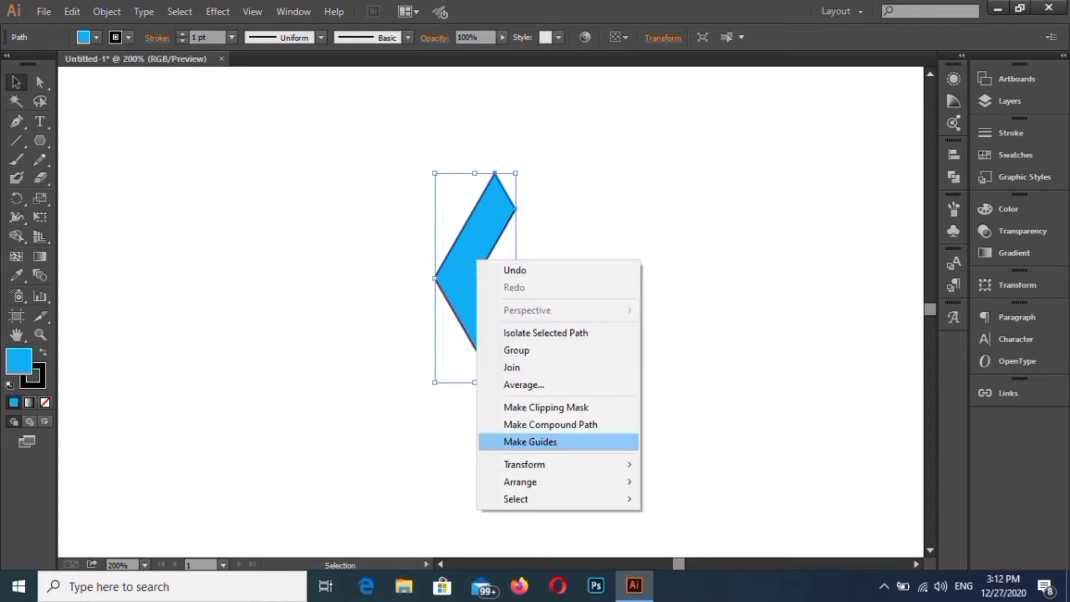
pyautogui.moveTo(524, 465)
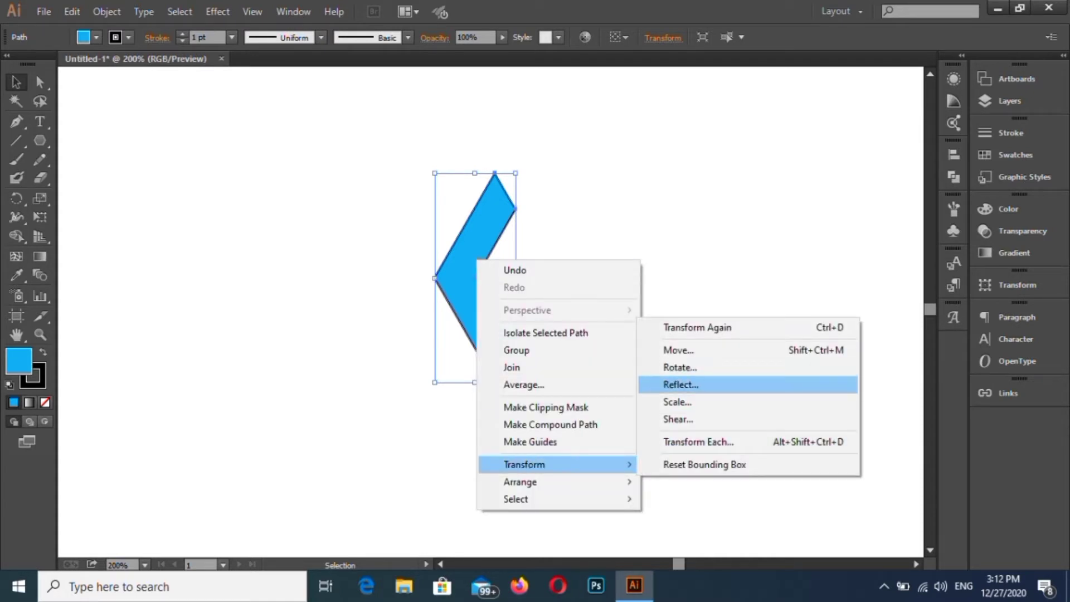
pyautogui.click(681, 384)
pyautogui.click(139, 500)
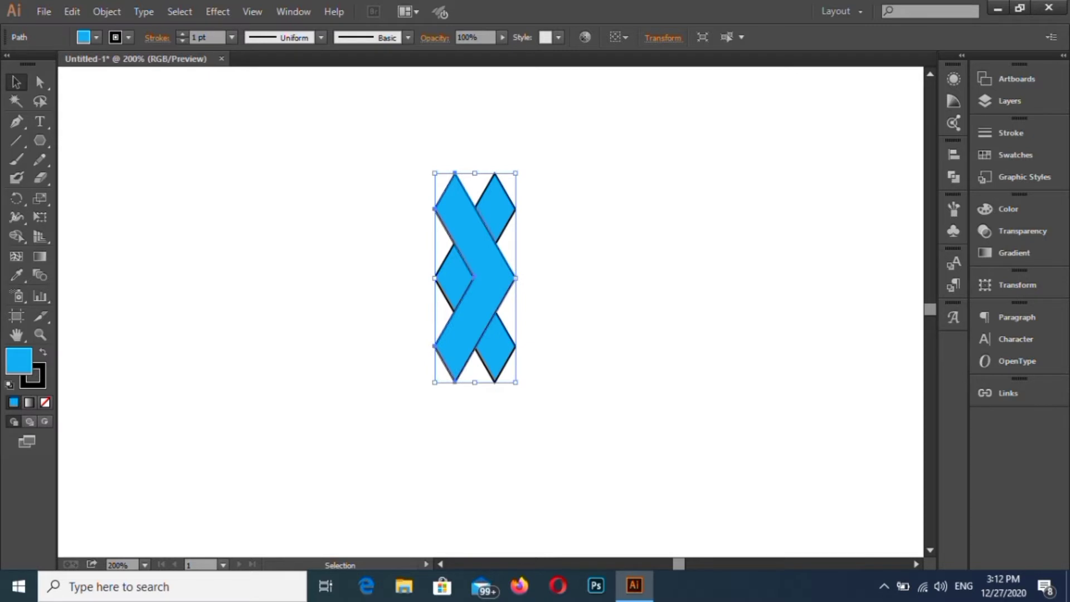
# Step: Move and rotate the reflected chevron so that one arm lies flush against the upper arm of the original, with corners meeting
pyautogui.moveTo(497, 310); pyautogui.dragTo(415, 311)
pyautogui.moveTo(440, 167); pyautogui.dragTo(547, 248)
pyautogui.scroll(2, 431, 257)
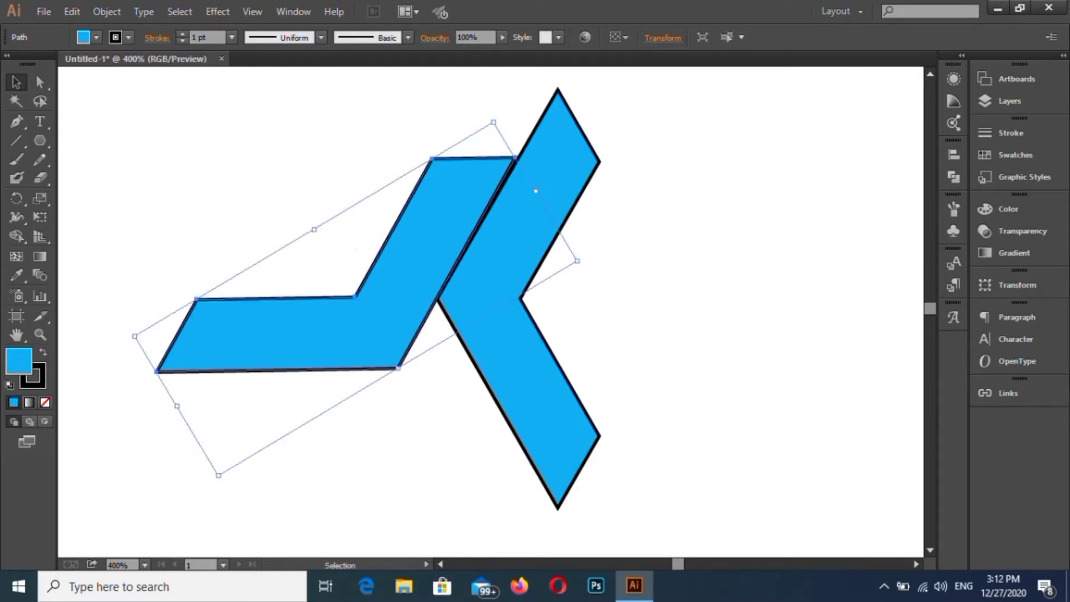
pyautogui.moveTo(435, 249); pyautogui.dragTo(494, 184)
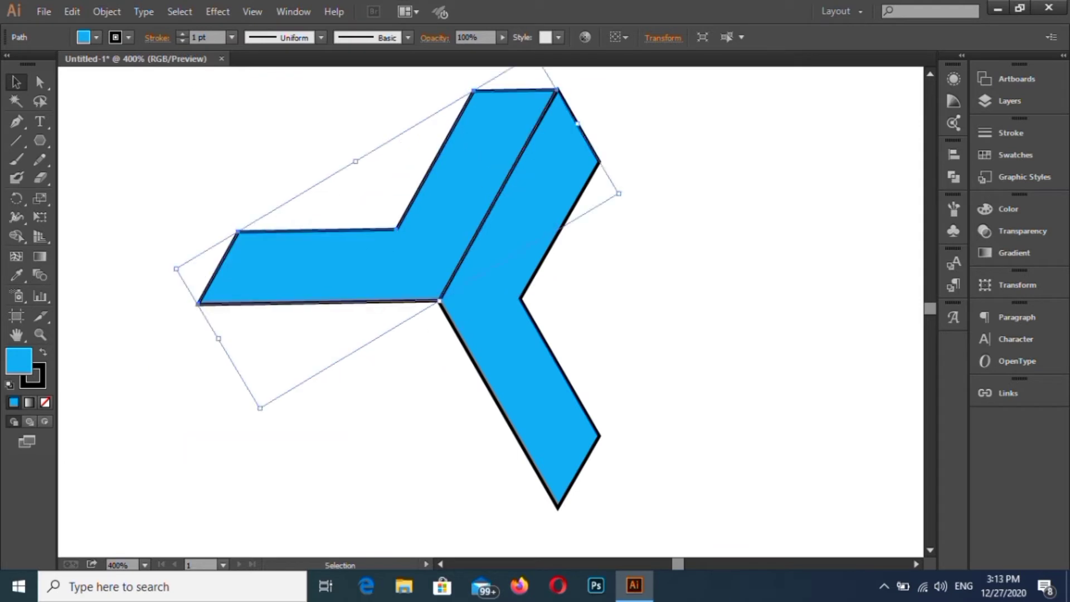
pyautogui.moveTo(173, 271); pyautogui.dragTo(174, 268)
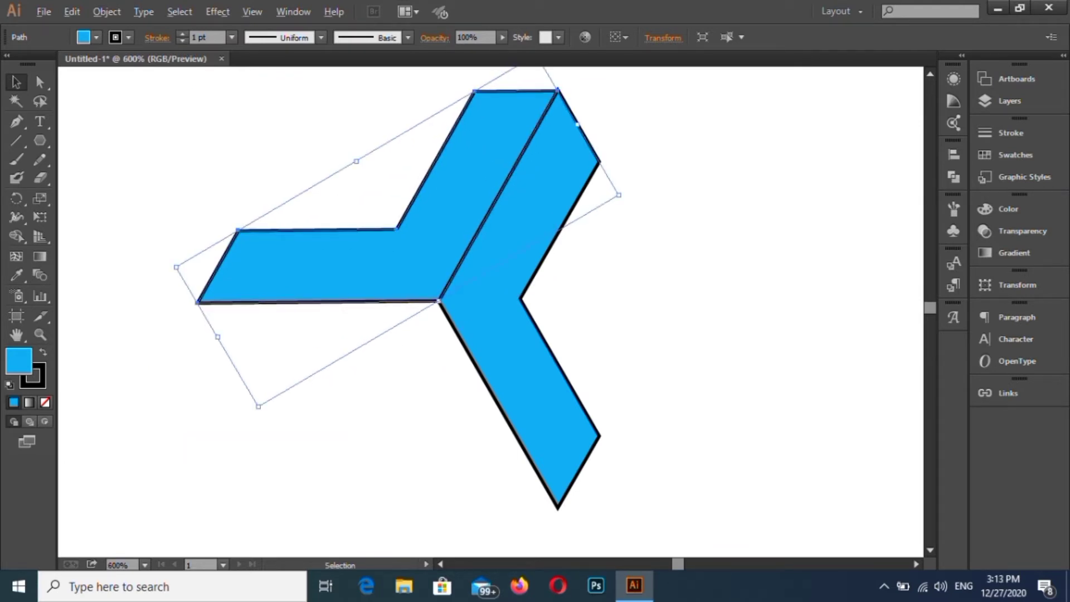
pyautogui.scroll(2, 485, 72)
pyautogui.moveTo(605, 125); pyautogui.dragTo(641, 107)
pyautogui.scroll(2, 611, 115)
# Step: Duplicate the rotated chevron and place the copy below it
pyautogui.scroll(-2, 637, 90)
pyautogui.scroll(-3, 636, 88)
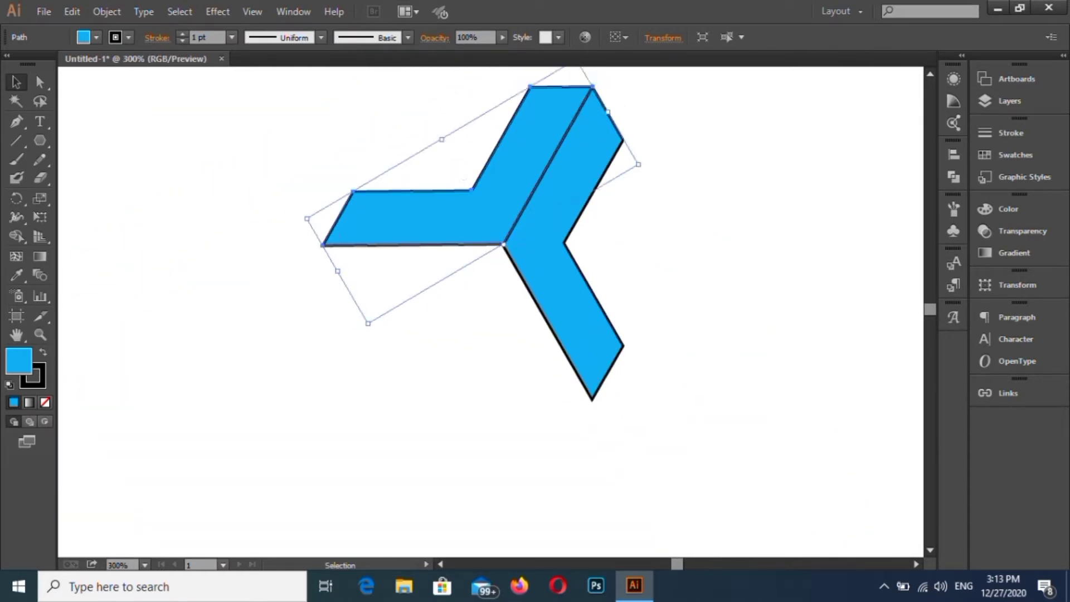
pyautogui.rightClick(513, 236)
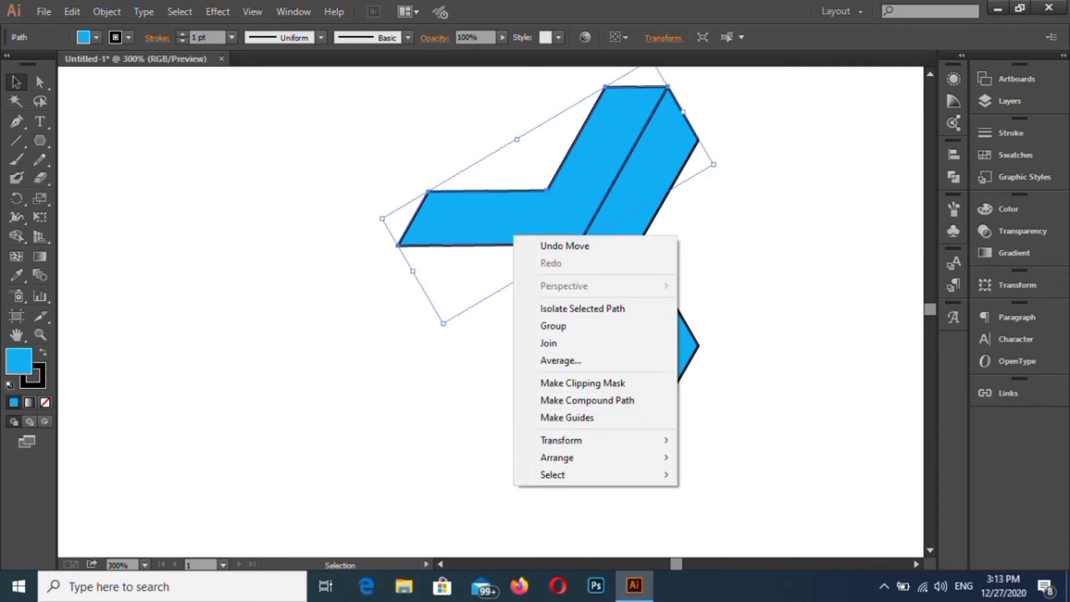
pyautogui.moveTo(557, 458)
pyautogui.doubleClick(483, 224)
pyautogui.moveTo(483, 224); pyautogui.dragTo(451, 408)
pyautogui.press('Escape')
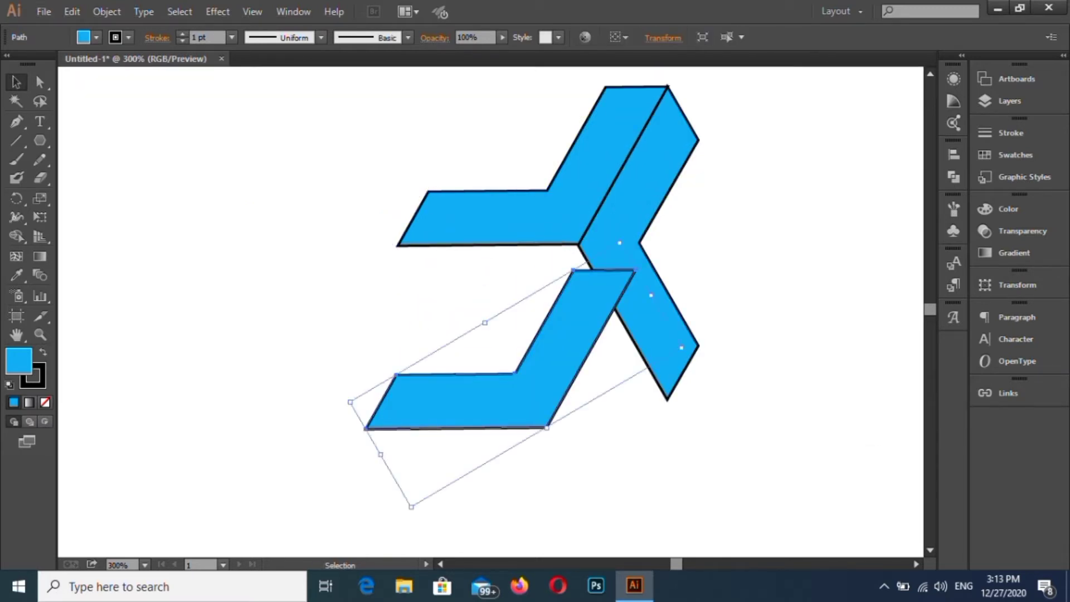
# Step: Rotate the third chevron and fit it into the lower-left gap, flush against the arms of the other two
pyautogui.moveTo(346, 405); pyautogui.dragTo(614, 458)
pyautogui.moveTo(539, 341); pyautogui.dragTo(568, 278)
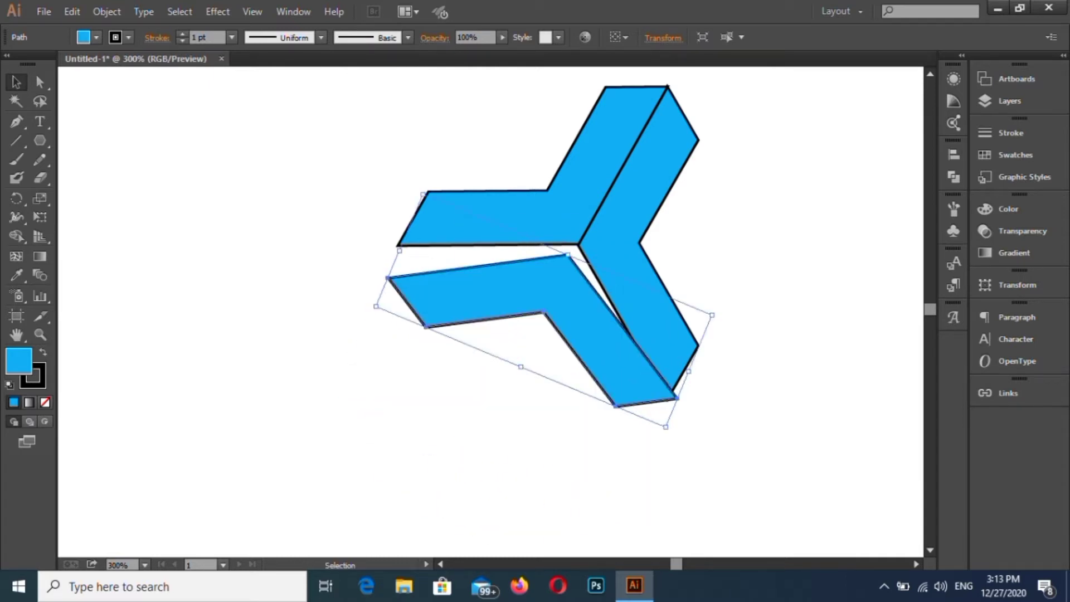
pyautogui.moveTo(368, 297); pyautogui.dragTo(372, 273)
pyautogui.moveTo(567, 279); pyautogui.dragTo(577, 234)
pyautogui.scroll(3, 566, 285)
# Step: Rotate all three chevrons together about 30 degrees counterclockwise so that one arm points straight up
pyautogui.scroll(-6, 574, 233)
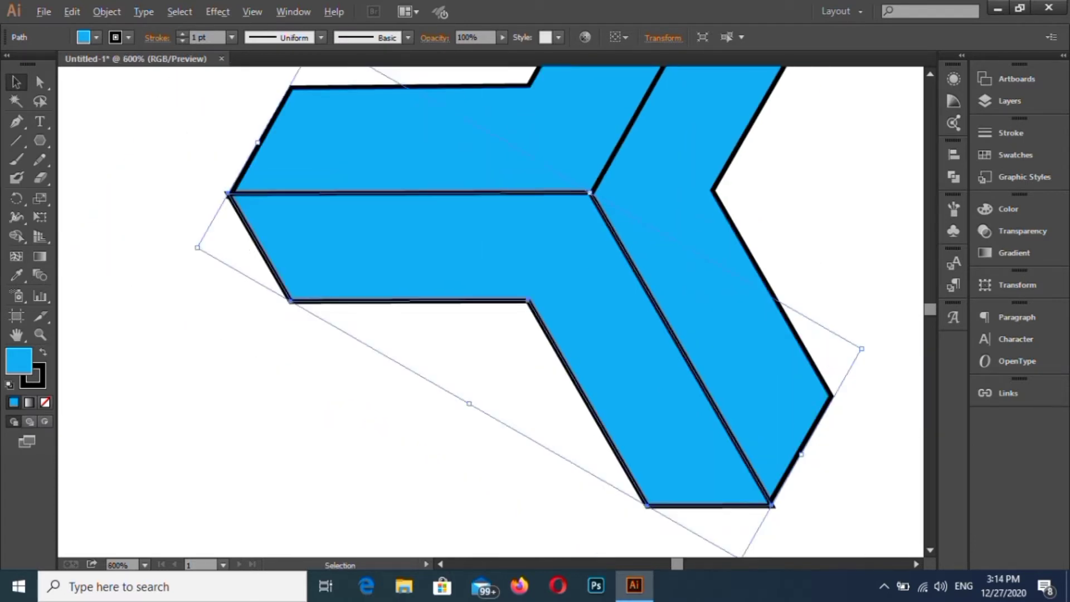
pyautogui.hotkey('ctrl', 'shift', 'a')
pyautogui.moveTo(464, 132); pyautogui.dragTo(673, 329)
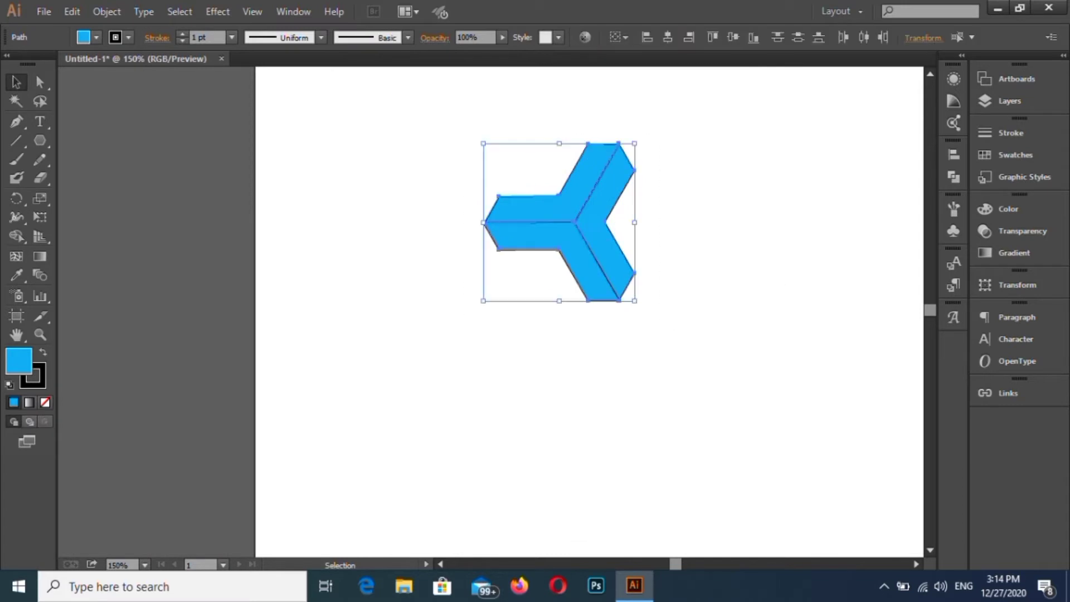
pyautogui.moveTo(636, 139); pyautogui.dragTo(586, 115)
pyautogui.hotkey('ctrl', 'shift', 'a')
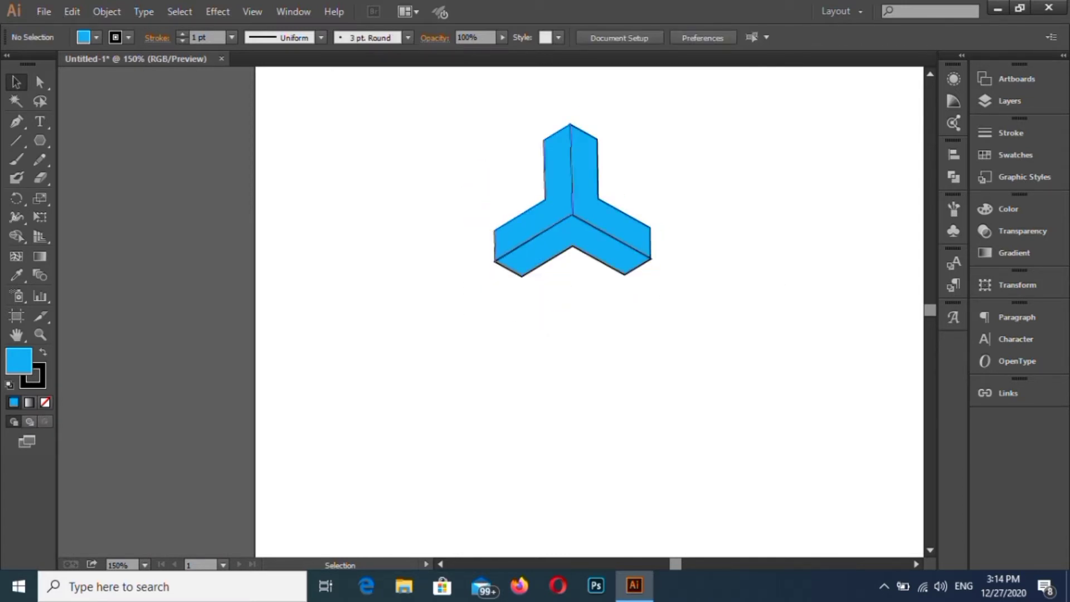
# Step: Fill the left chevron of the three-armed shape with dark gray
pyautogui.click(557, 167)
pyautogui.click(549, 209)
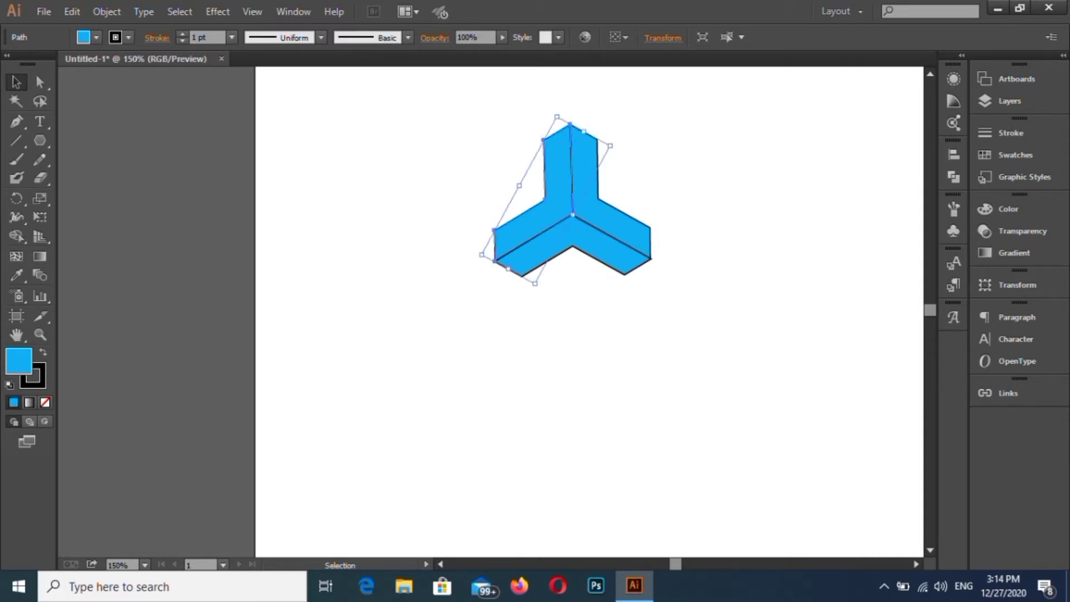
pyautogui.doubleClick(18, 360)
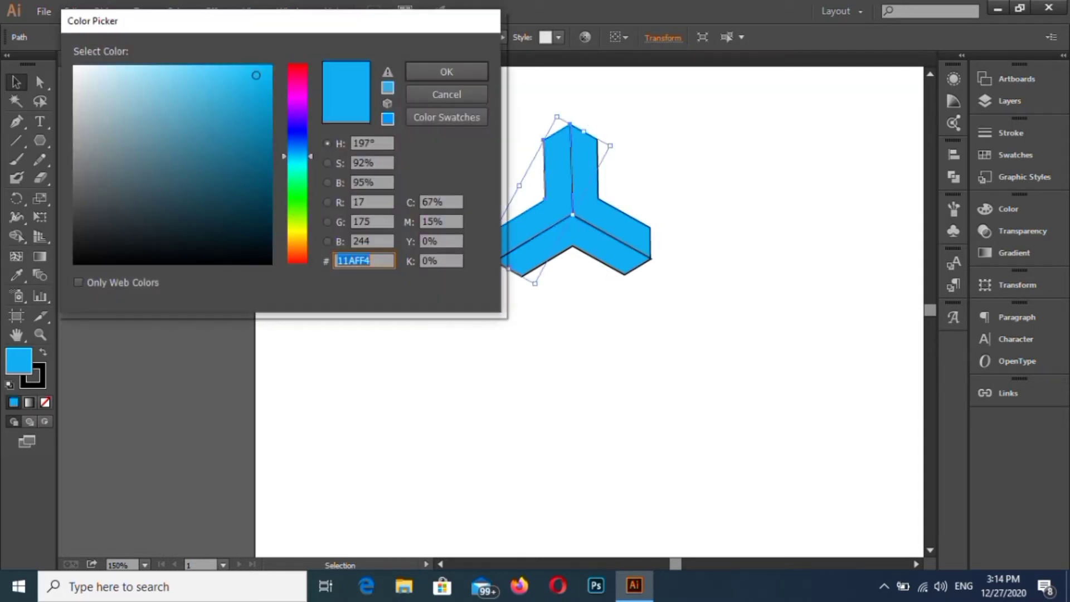
pyautogui.click(447, 72)
# Step: Fill the bottom chevron with light bluish gray and confirm the blue fill on the right chevron
pyautogui.click(558, 240)
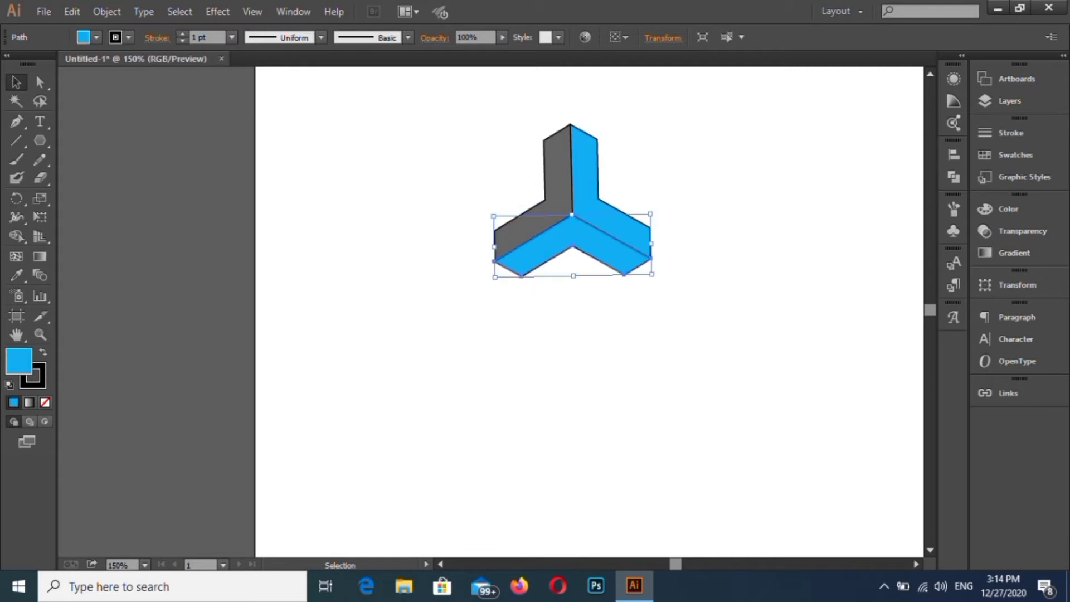
pyautogui.click(83, 88)
pyautogui.click(443, 72)
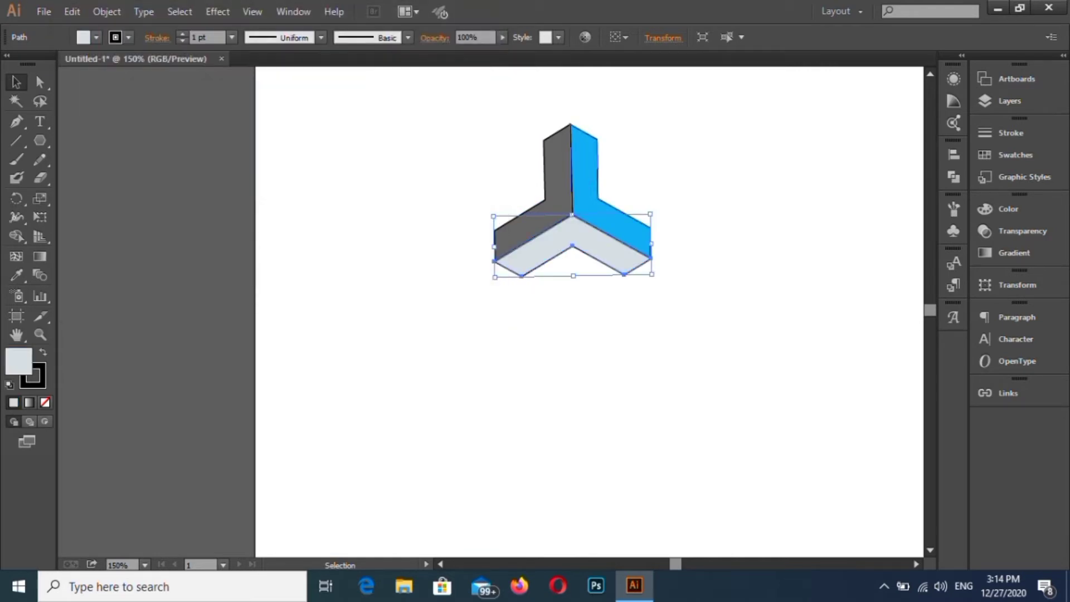
pyautogui.click(584, 167)
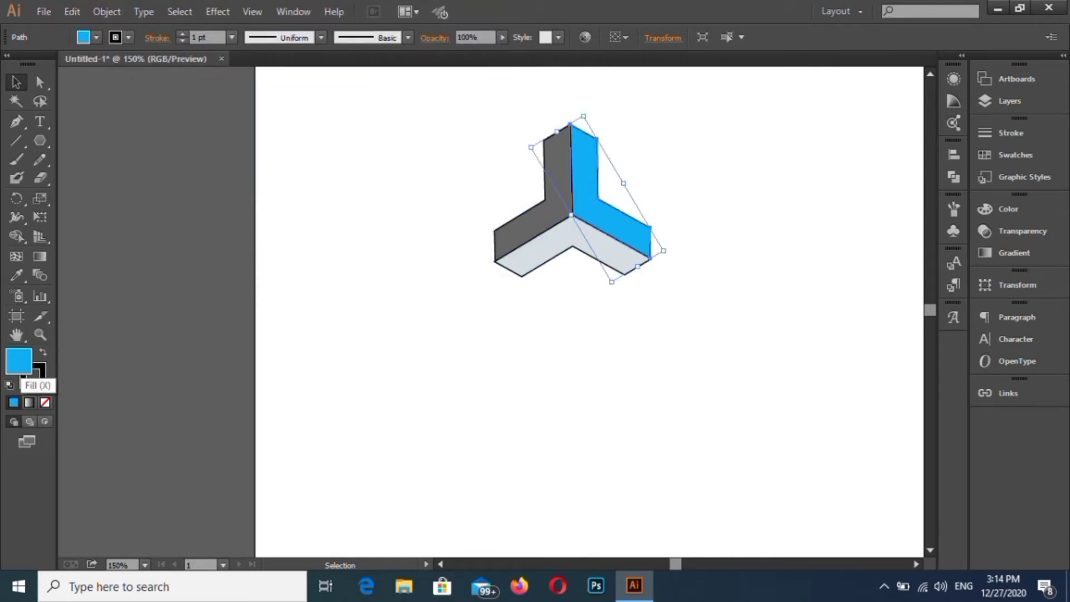
pyautogui.doubleClick(18, 361)
pyautogui.click(444, 72)
# Step: Group the three colored chevrons into one object
pyautogui.hotkey('ctrl', 'shift', 'a')
pyautogui.moveTo(481, 112); pyautogui.dragTo(632, 258)
pyautogui.rightClick(571, 238)
pyautogui.click(583, 312)
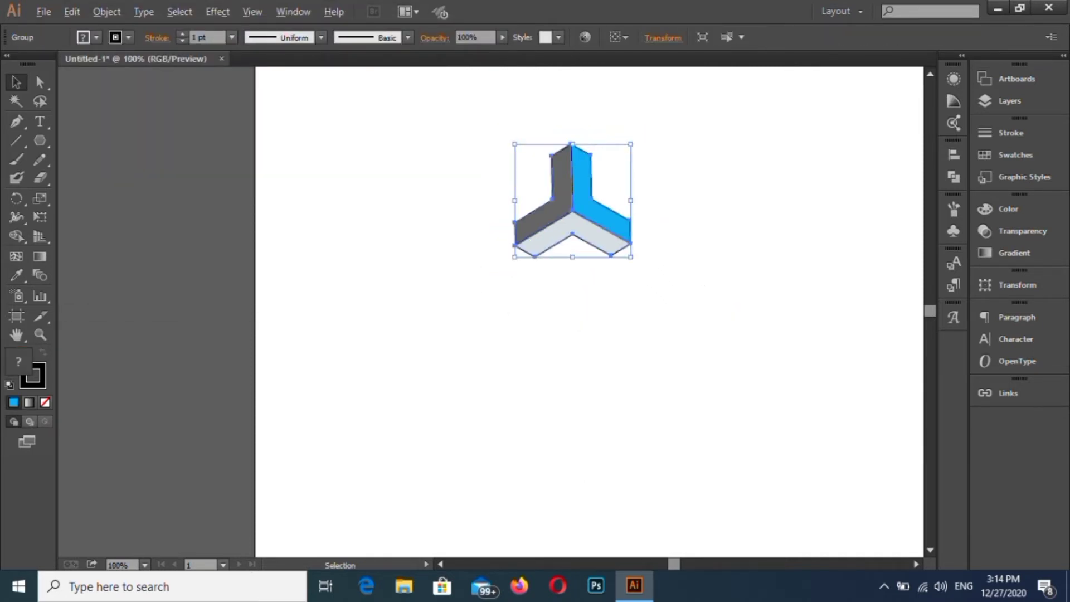
# Step: Move the grouped shape into the top-left corner of the artboard
pyautogui.hotkey('ctrl', '-')
pyautogui.hotkey('ctrl', '-')
pyautogui.hotkey('ctrl', '+')
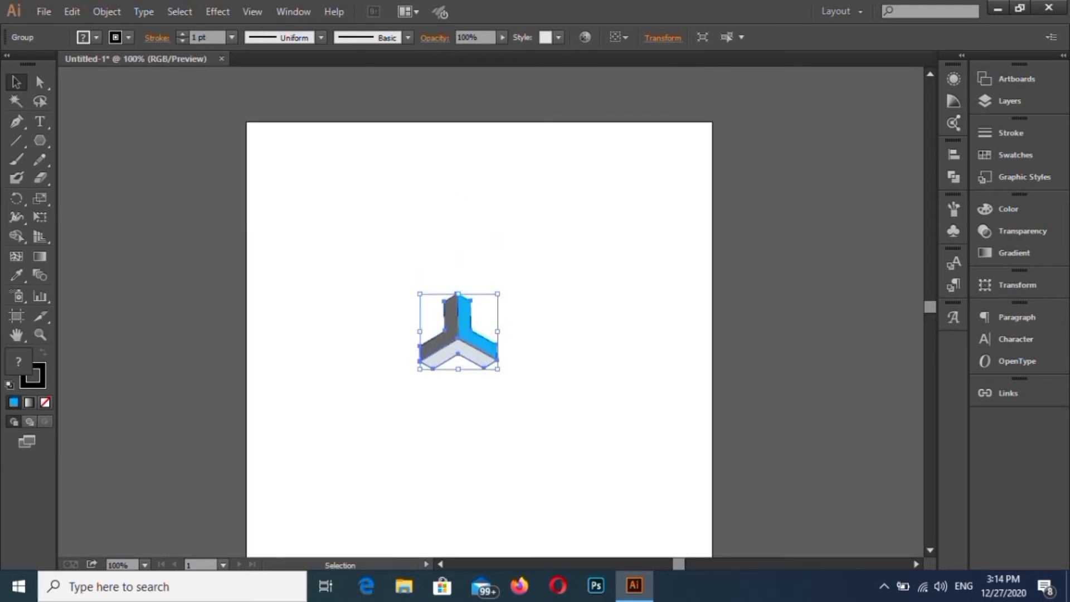
pyautogui.moveTo(465, 337); pyautogui.dragTo(294, 174)
# Step: Duplicate the group straight down so that the copy's upright arm fits into the notch beneath the first one
pyautogui.hotkey('ctrl', '+')
pyautogui.hotkey('ctrl', '+')
pyautogui.hotkey('ctrl', '-')
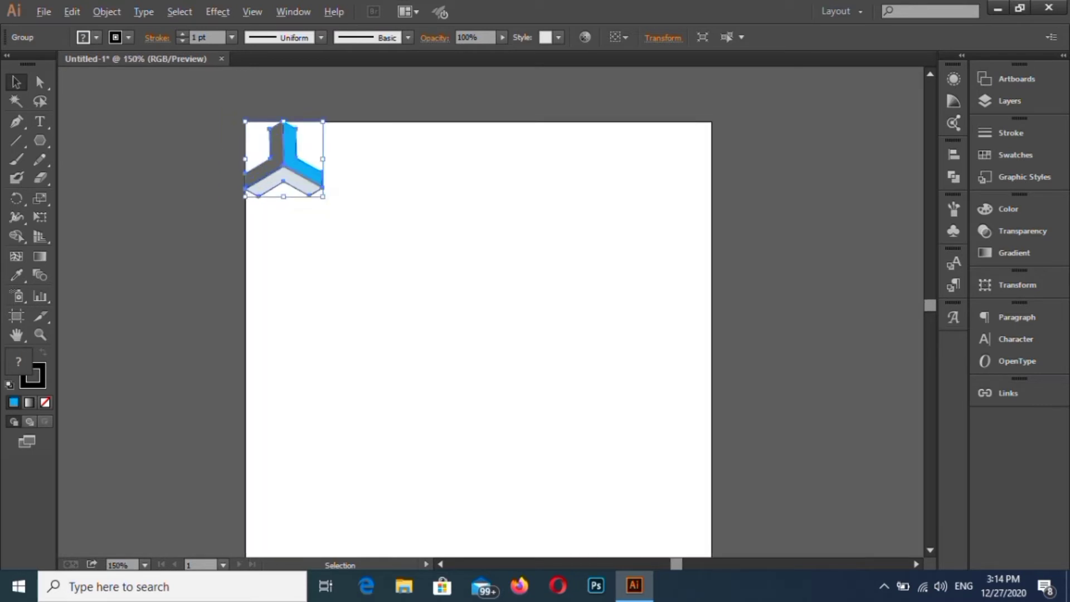
pyautogui.hotkey('ctrl', '+')
pyautogui.moveTo(338, 171); pyautogui.dragTo(305, 304)
pyautogui.scroll(-3, 305, 304)
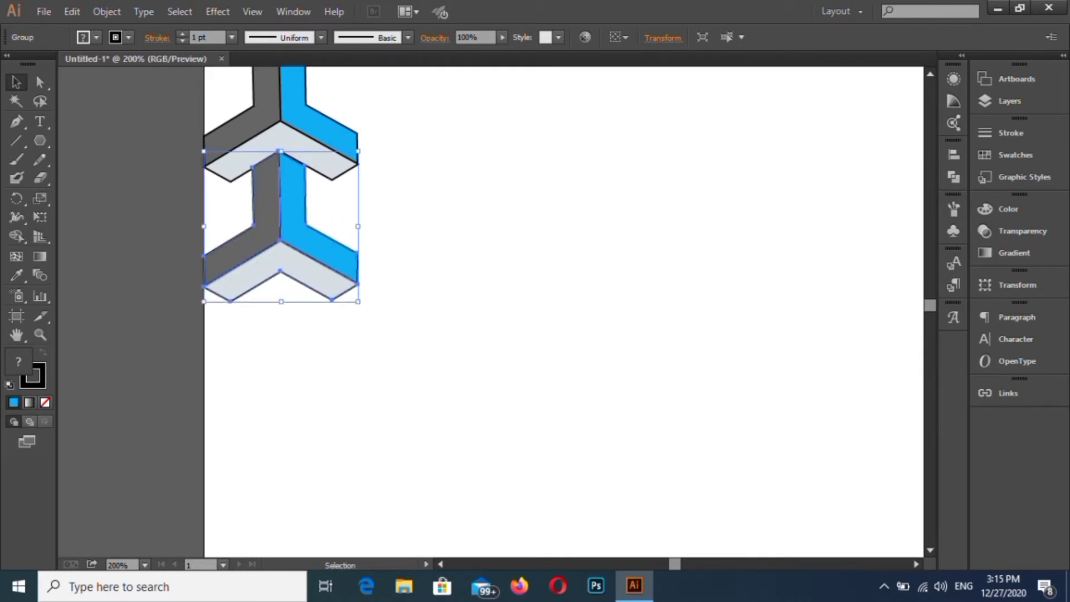
# Step: Select both stacked shapes and duplicate them straight down so the column continues with interlocking arms
pyautogui.click(334, 340)
pyautogui.scroll(2, 275, 206)
pyautogui.scroll(3, 274, 206)
pyautogui.scroll(-3, 276, 222)
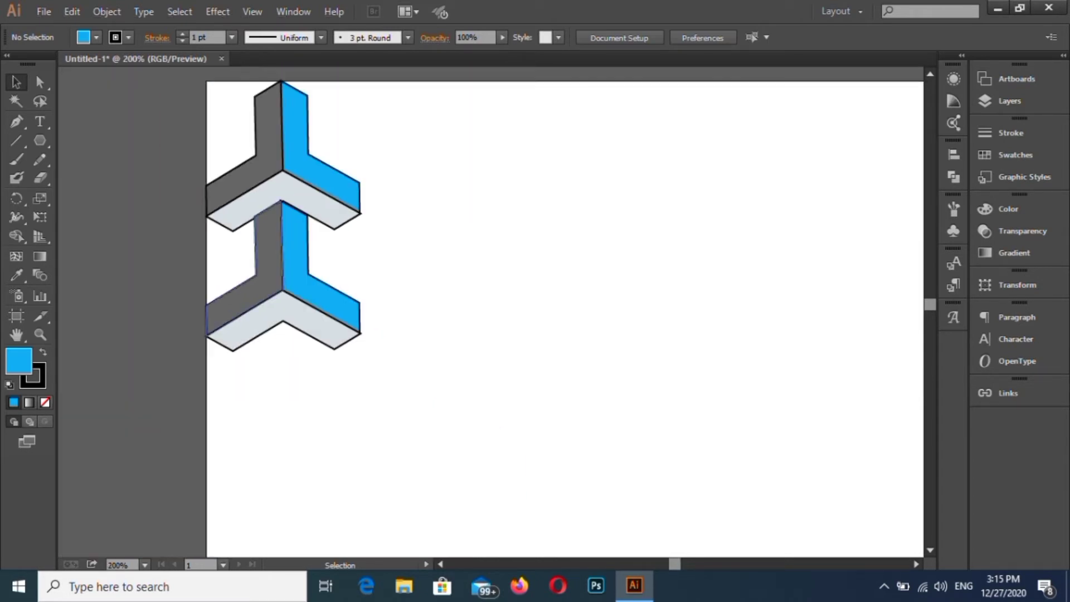
pyautogui.moveTo(372, 359); pyautogui.dragTo(372, 359)
pyautogui.scroll(-3, 372, 359)
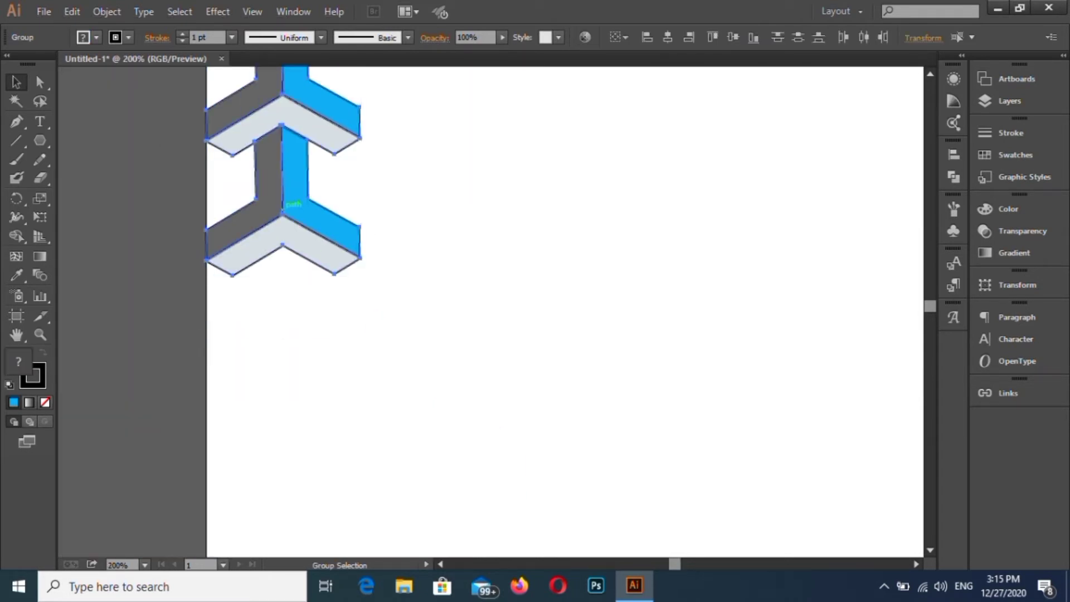
pyautogui.moveTo(285, 202); pyautogui.dragTo(284, 452)
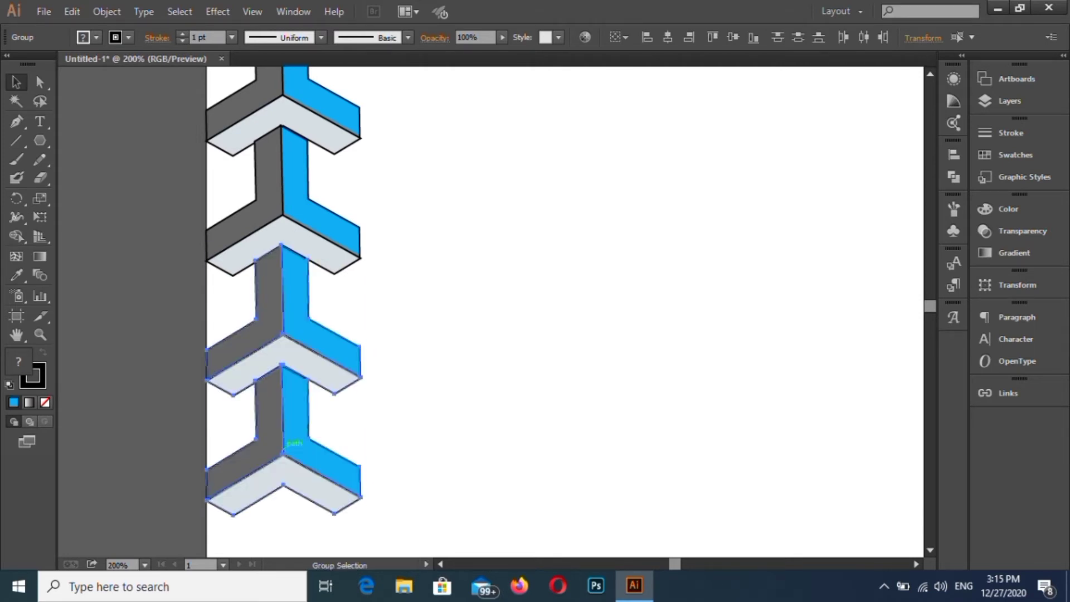
# Step: Duplicate the four stacked shapes straight down to double the length of the column
pyautogui.scroll(-2, 287, 444)
pyautogui.moveTo(333, 506); pyautogui.dragTo(241, 235)
pyautogui.scroll(-4, 241, 236)
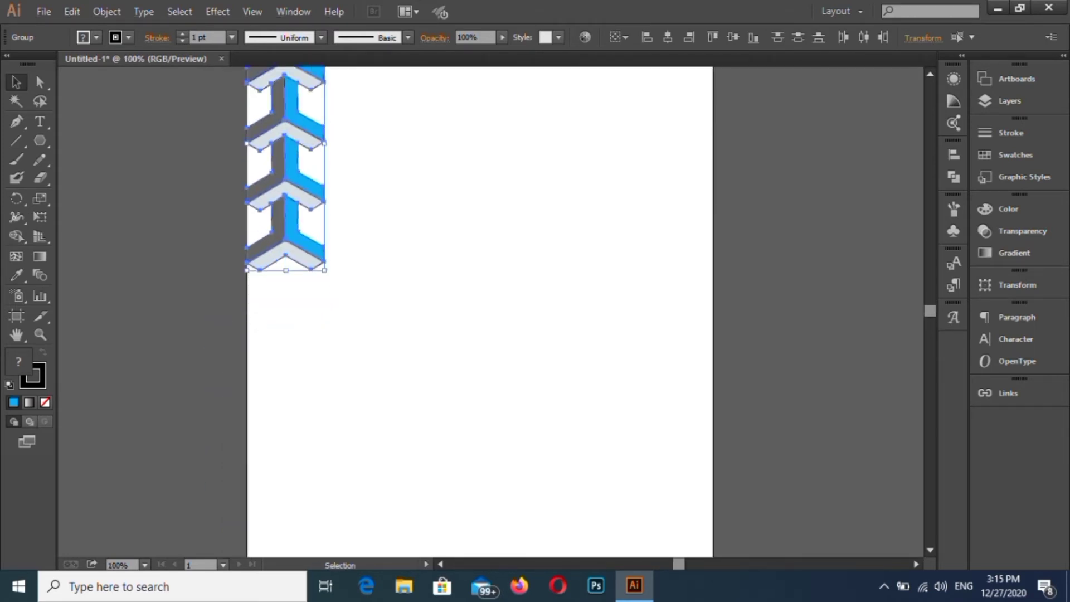
pyautogui.scroll(3, 240, 236)
pyautogui.moveTo(285, 174); pyautogui.dragTo(284, 425)
pyautogui.scroll(-3, 285, 425)
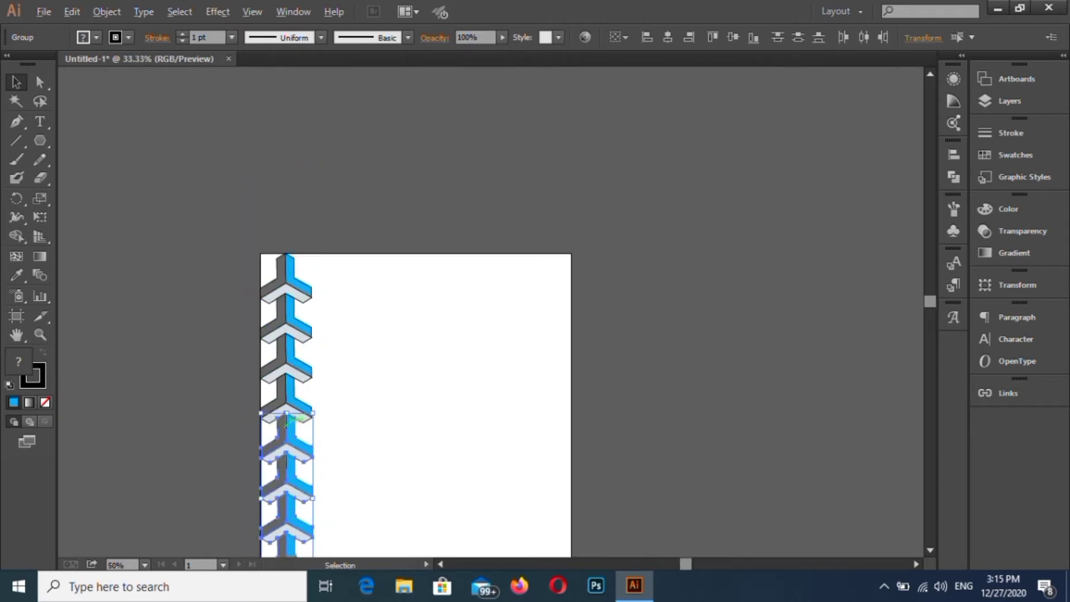
pyautogui.scroll(4, 280, 425)
pyautogui.scroll(-5, 312, 413)
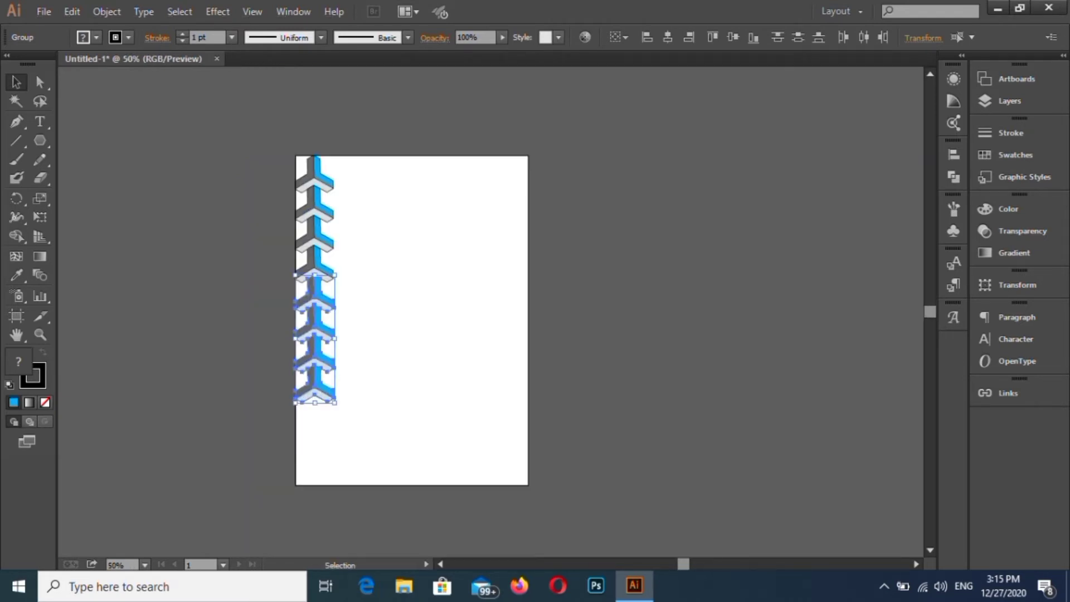
# Step: Extend the column with further copies of the shape until it passes the artboard's bottom edge
pyautogui.click(278, 380)
pyautogui.moveTo(310, 357); pyautogui.dragTo(320, 504)
pyautogui.scroll(1, 312, 363)
pyautogui.scroll(2, 312, 441)
pyautogui.scroll(-4, 312, 440)
pyautogui.click(314, 468)
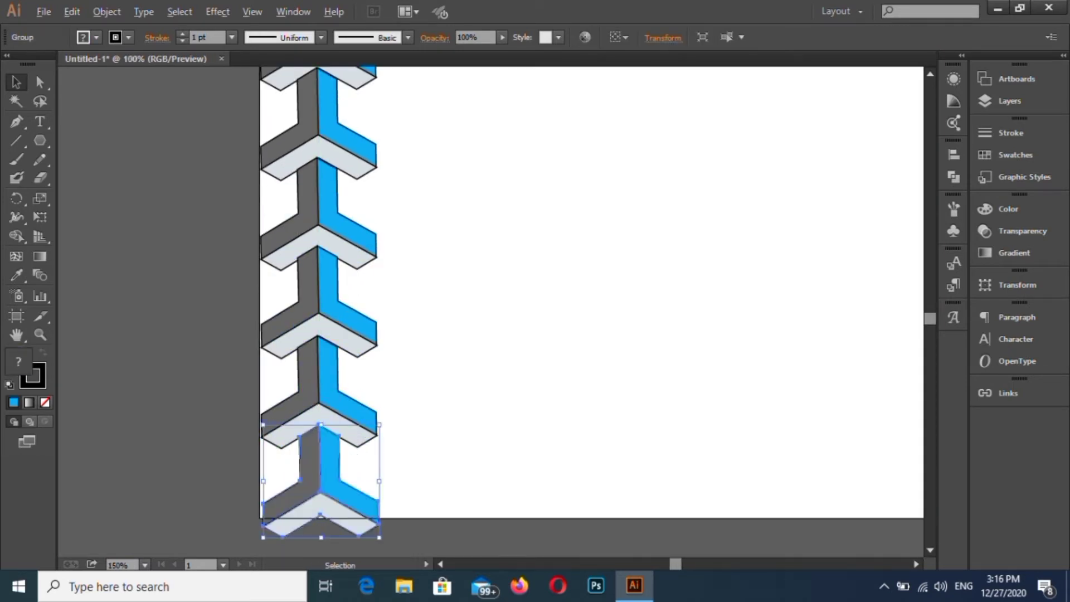
pyautogui.scroll(-2, 320, 502)
pyautogui.click(364, 493)
# Step: Shift the misaligned shape in the middle of the column slightly left so it lines up with the shape above
pyautogui.scroll(5, 363, 493)
pyautogui.scroll(-3, 363, 493)
pyautogui.scroll(-2, 334, 390)
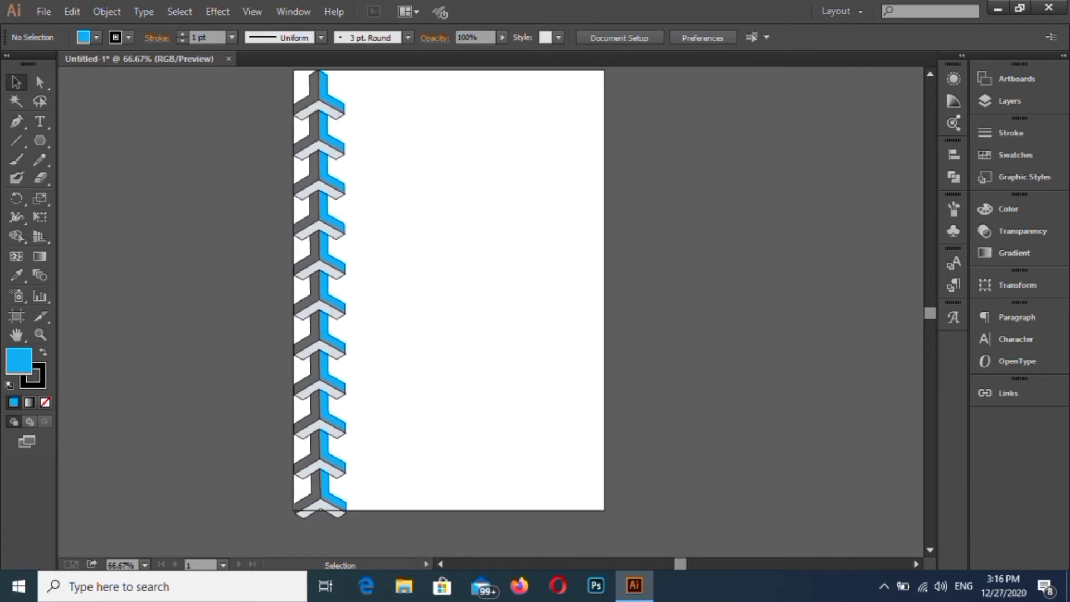
pyautogui.scroll(3, 316, 379)
pyautogui.scroll(5, 316, 380)
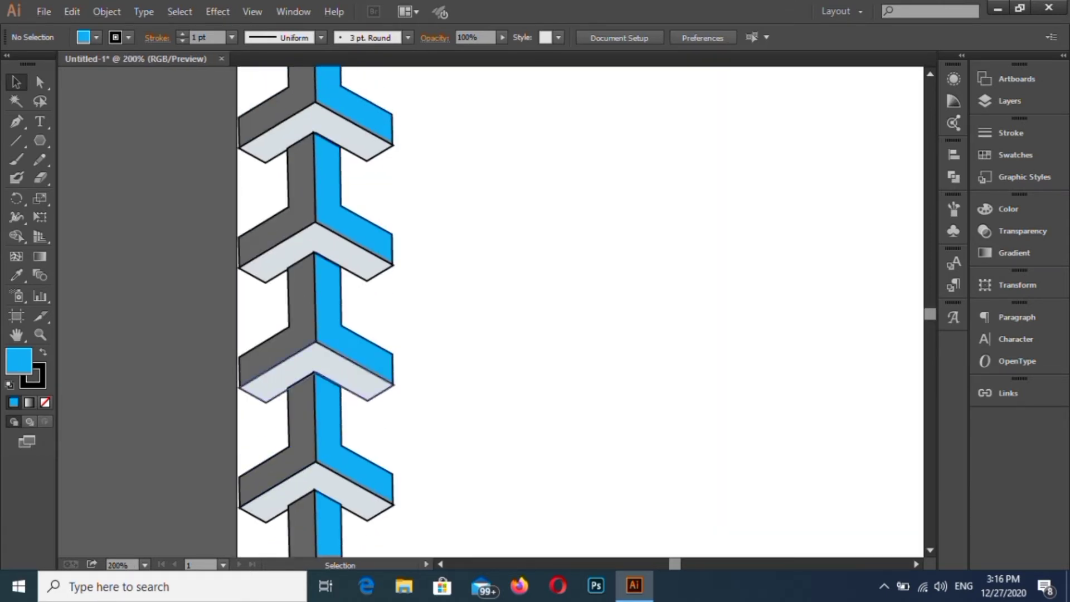
pyautogui.moveTo(330, 280); pyautogui.dragTo(328, 281)
pyautogui.scroll(-2, 320, 284)
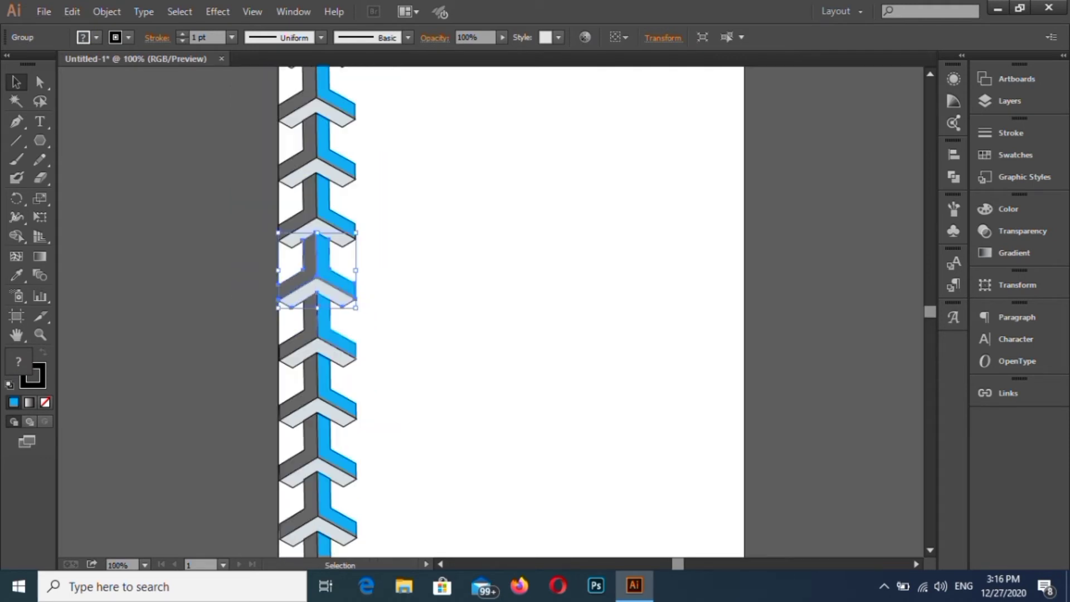
pyautogui.click(399, 287)
pyautogui.moveTo(304, 350); pyautogui.dragTo(341, 322)
pyautogui.scroll(3, 305, 345)
pyautogui.scroll(-5, 357, 357)
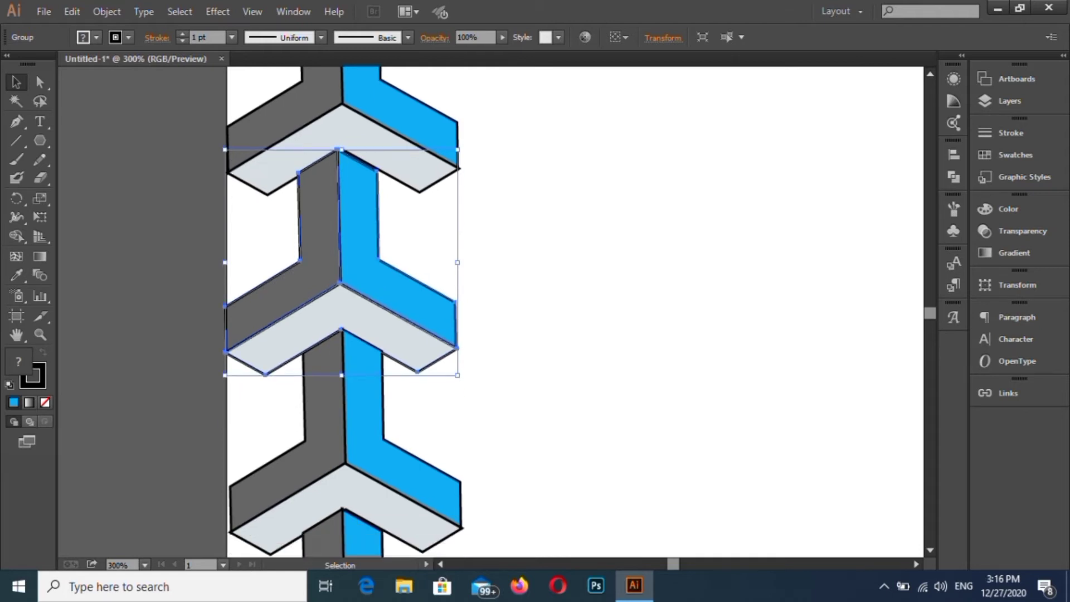
# Step: Shift the remaining lower shapes slightly left one by one so the column runs straight to its last shape
pyautogui.moveTo(363, 410); pyautogui.dragTo(363, 446)
pyautogui.scroll(-3, 361, 411)
pyautogui.click(362, 412)
pyautogui.scroll(-5, 363, 446)
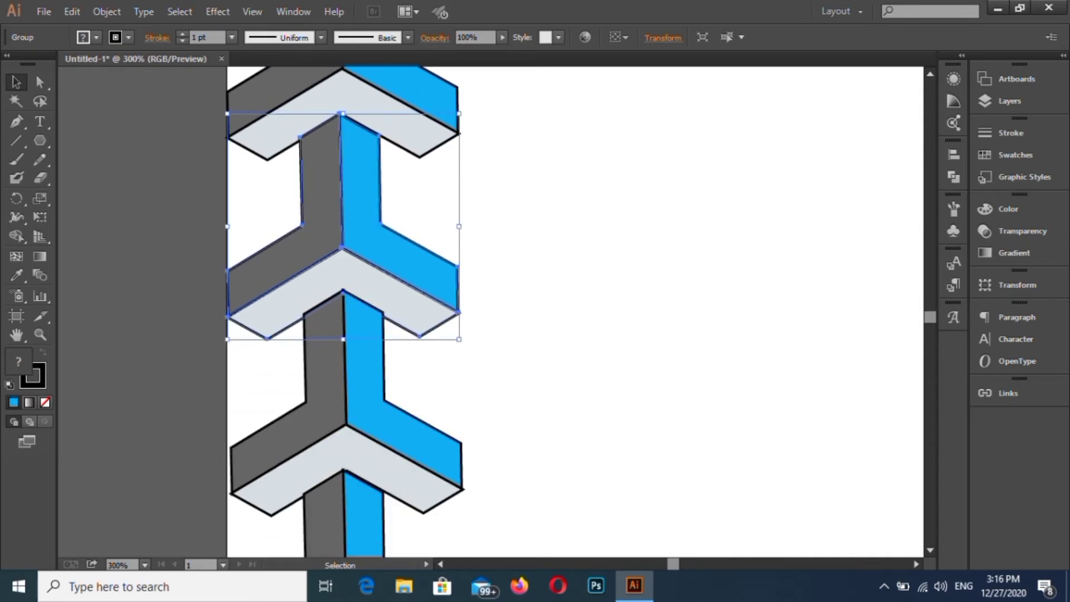
pyautogui.click(363, 426)
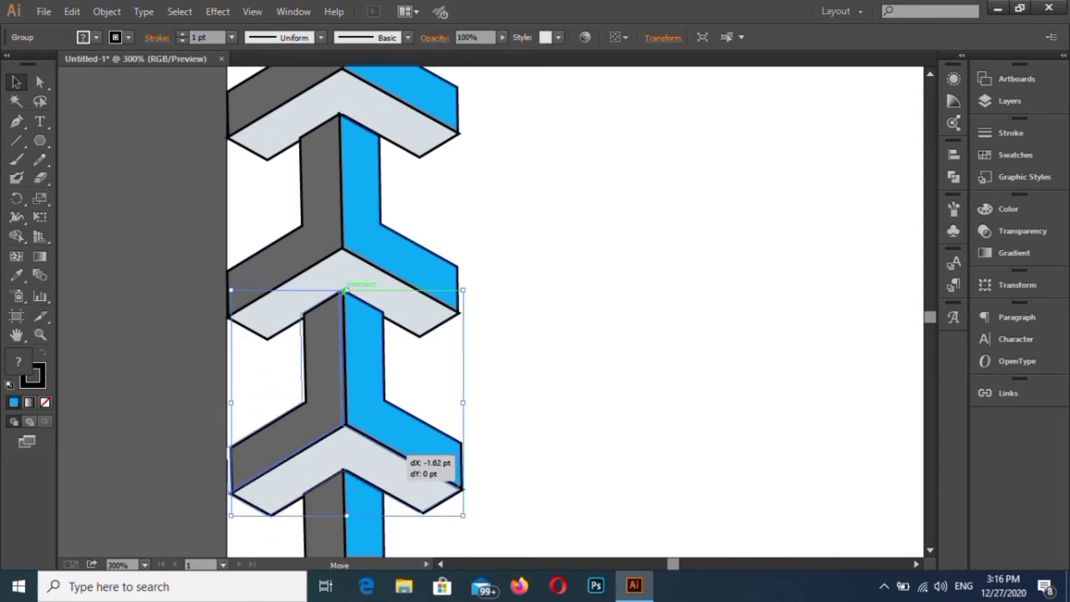
pyautogui.moveTo(394, 441); pyautogui.dragTo(394, 441)
pyautogui.scroll(-4, 394, 442)
pyautogui.click(395, 443)
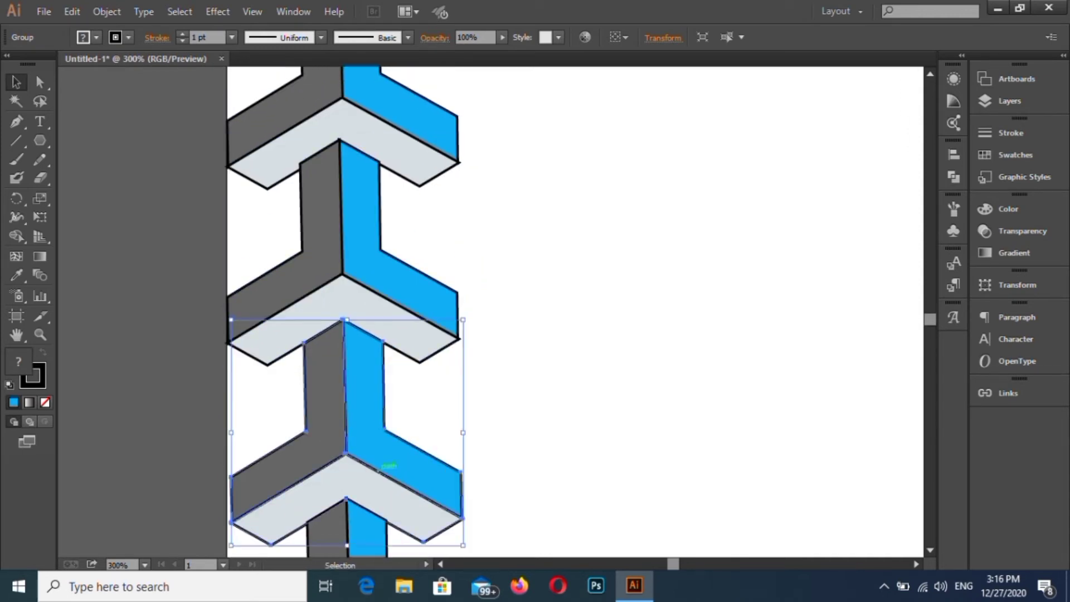
pyautogui.scroll(-6, 387, 469)
pyautogui.moveTo(387, 468); pyautogui.dragTo(359, 455)
pyautogui.moveTo(372, 420); pyautogui.dragTo(365, 420)
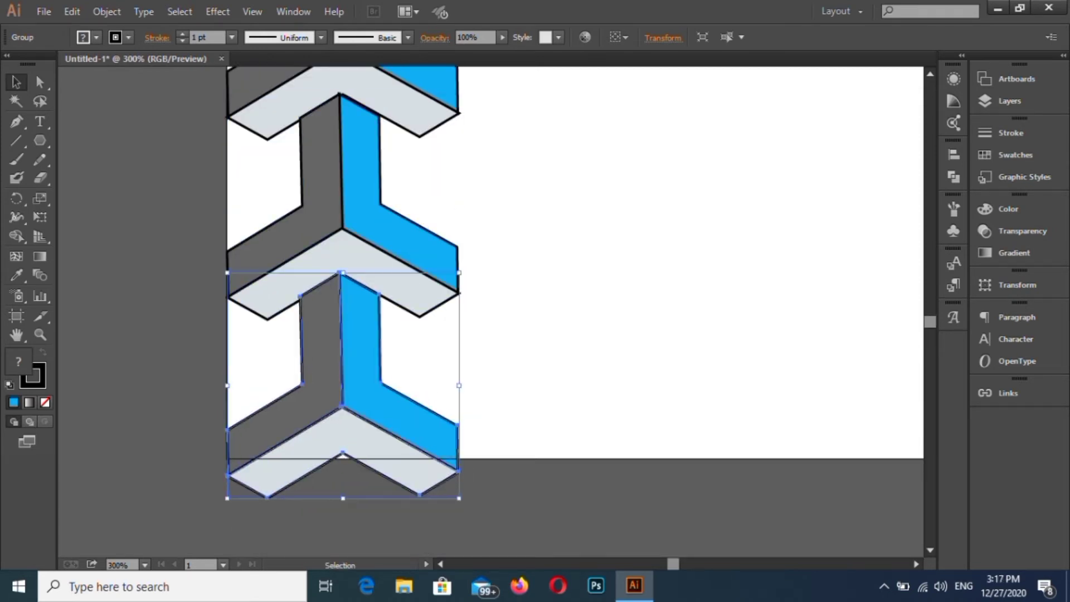
# Step: Select the whole column and duplicate it to the right, offset half a shape upward so both columns interlock
pyautogui.scroll(-3, 365, 421)
pyautogui.scroll(2, 365, 420)
pyautogui.scroll(8, 437, 387)
pyautogui.scroll(-2, 436, 387)
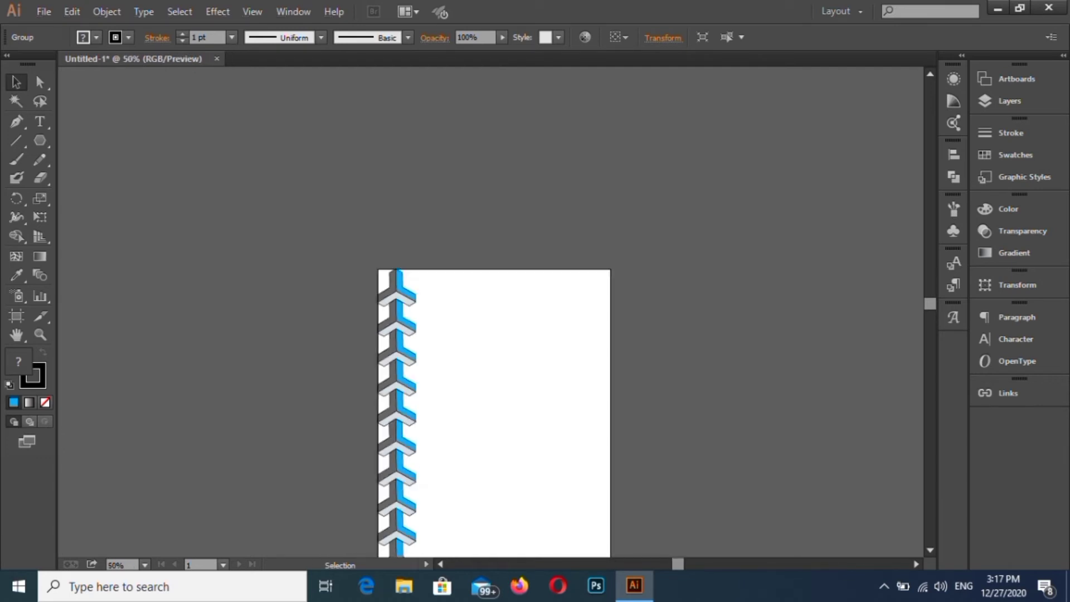
pyautogui.moveTo(437, 489); pyautogui.dragTo(426, 509)
pyautogui.scroll(3, 407, 463)
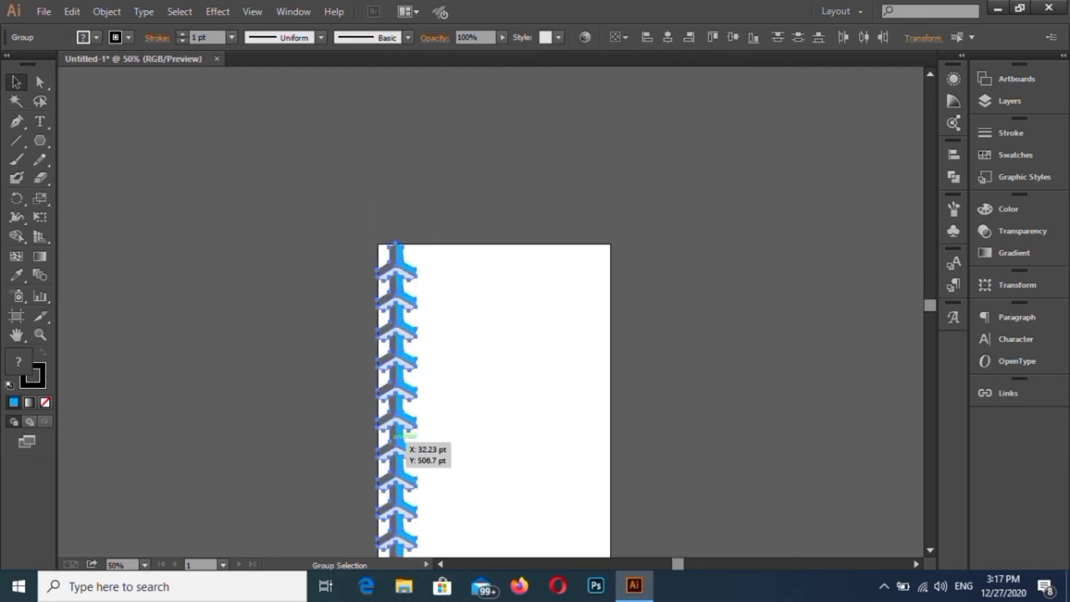
pyautogui.keyDown('alt'); pyautogui.moveTo(391, 441); pyautogui.dragTo(394, 397); pyautogui.keyUp('alt')
pyautogui.scroll(4, 440, 440)
pyautogui.scroll(3, 446, 435)
pyautogui.scroll(-3, 397, 398)
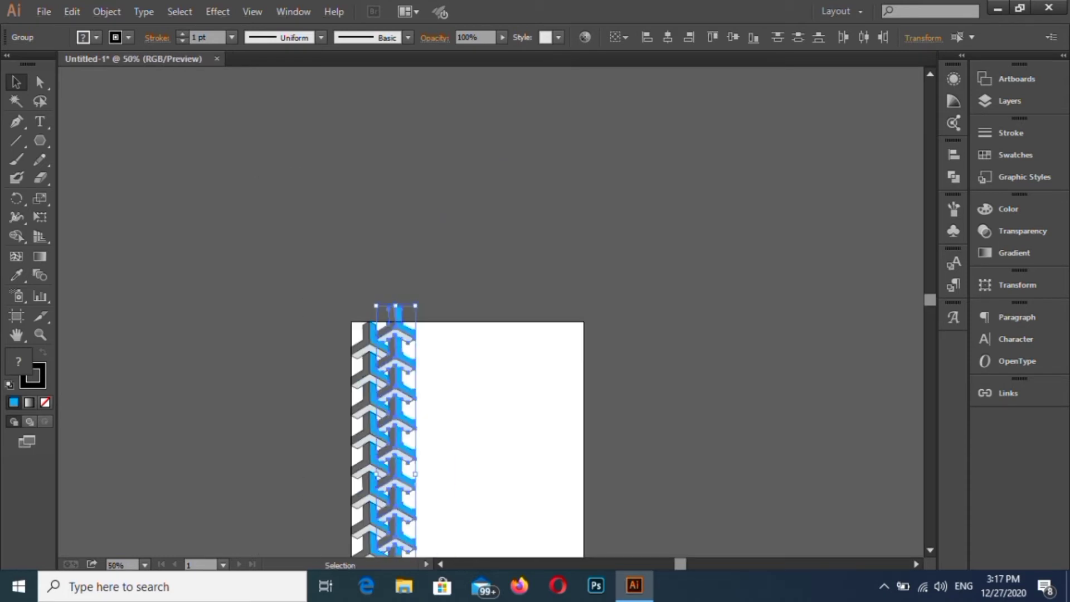
# Step: Copy the first column's lowest shape to the lower end of the second column and fit it into the notch
pyautogui.scroll(-3, 396, 397)
pyautogui.scroll(-2, 396, 398)
pyautogui.click(404, 484)
pyautogui.scroll(2, 402, 483)
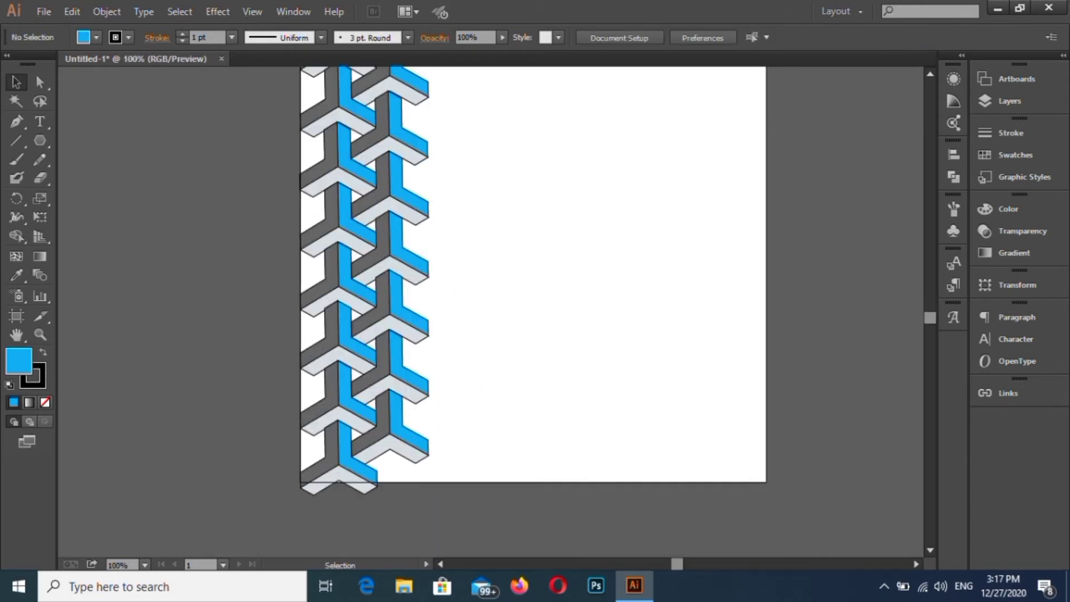
pyautogui.click(355, 481)
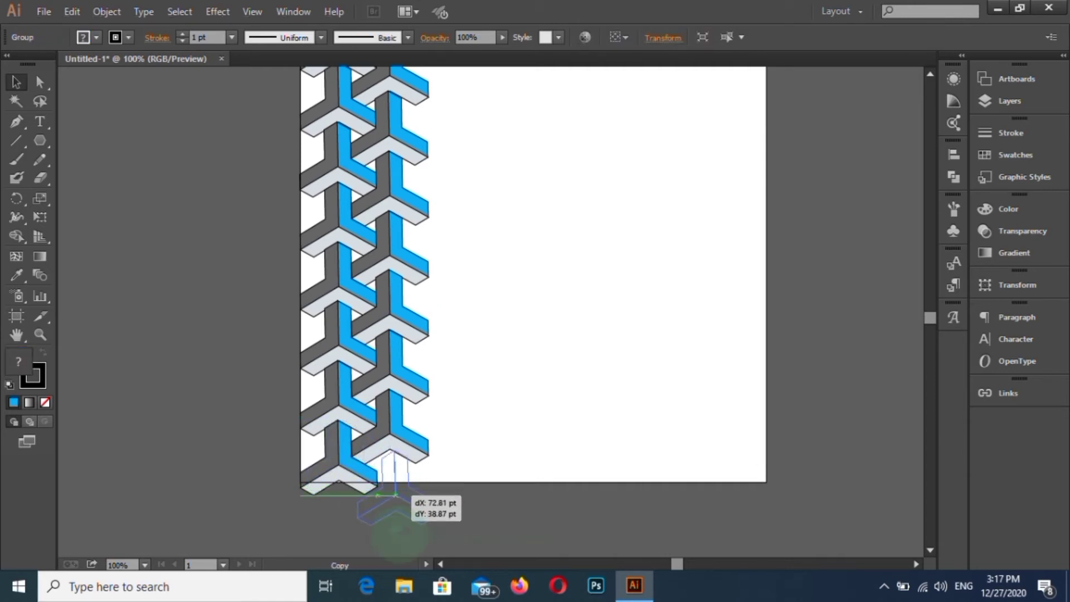
pyautogui.moveTo(396, 494); pyautogui.dragTo(391, 492)
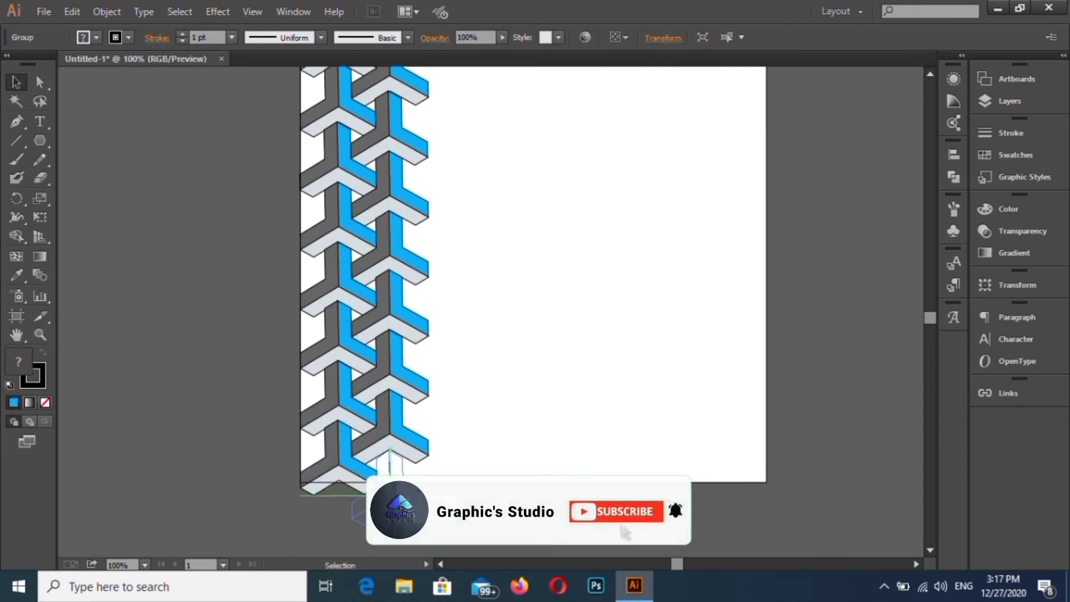
pyautogui.scroll(4, 390, 474)
pyautogui.moveTo(391, 464); pyautogui.dragTo(392, 462)
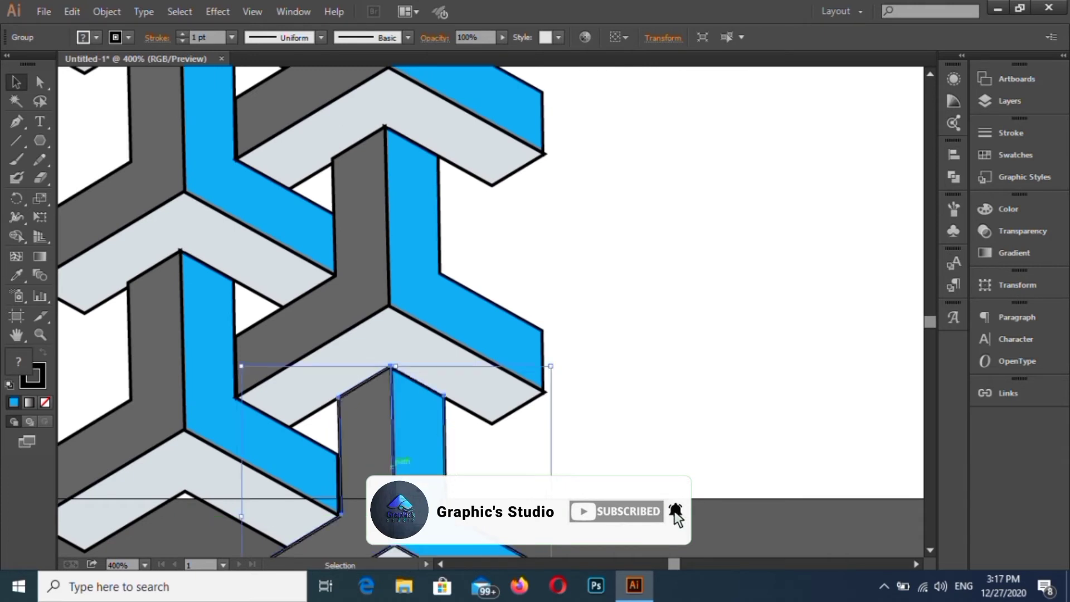
# Step: Select both columns and duplicate them to the right so the copies interlock with the second column
pyautogui.scroll(-5, 391, 462)
pyautogui.scroll(4, 392, 462)
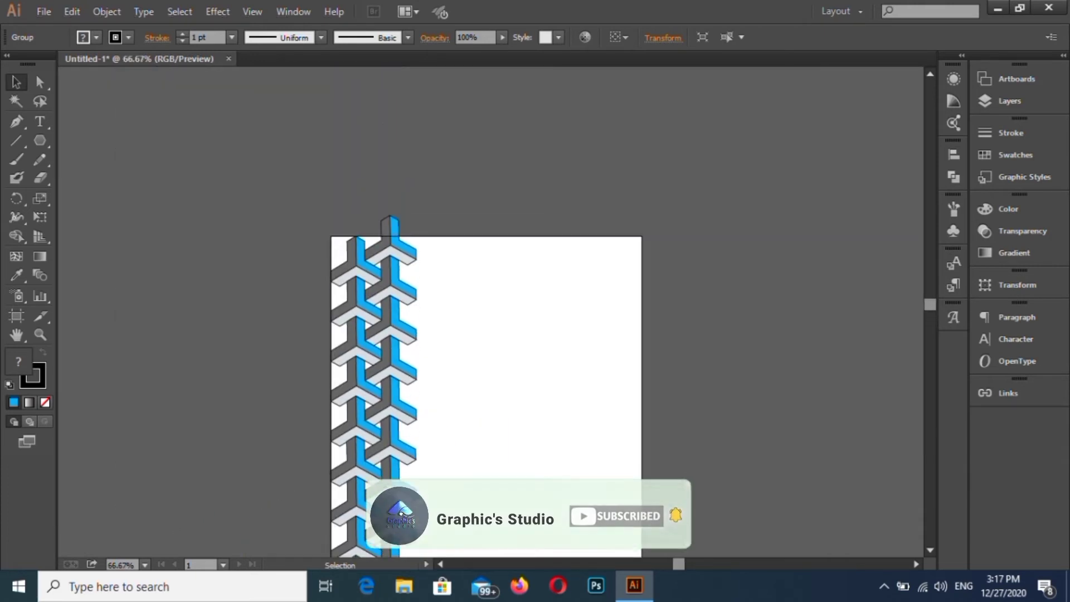
pyautogui.scroll(-3, 392, 462)
pyautogui.moveTo(419, 549); pyautogui.dragTo(426, 509)
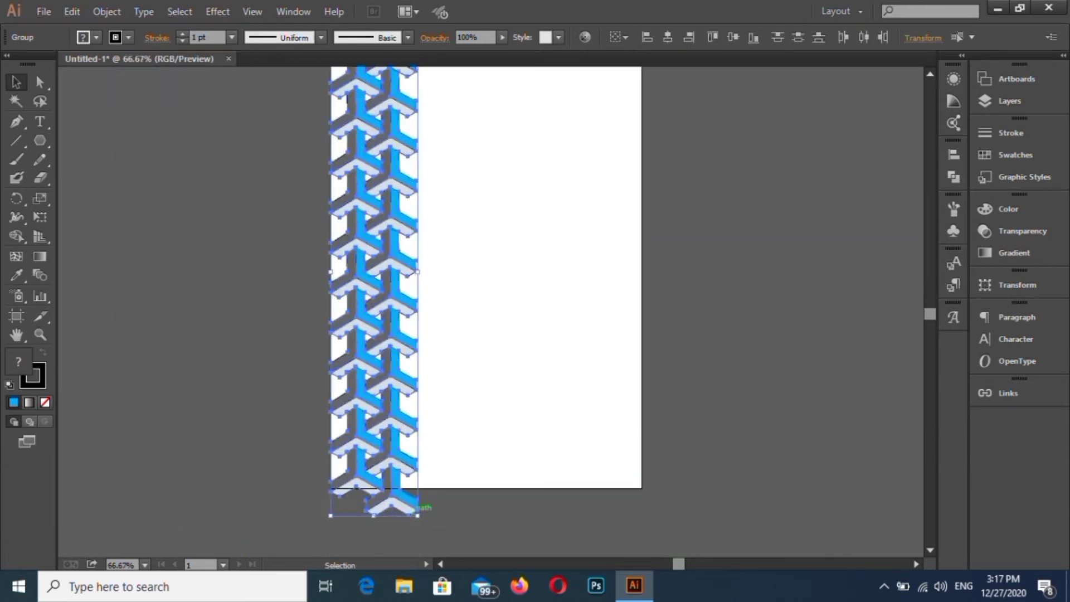
pyautogui.scroll(3, 427, 509)
pyautogui.moveTo(394, 389); pyautogui.dragTo(460, 394)
pyautogui.scroll(3, 429, 335)
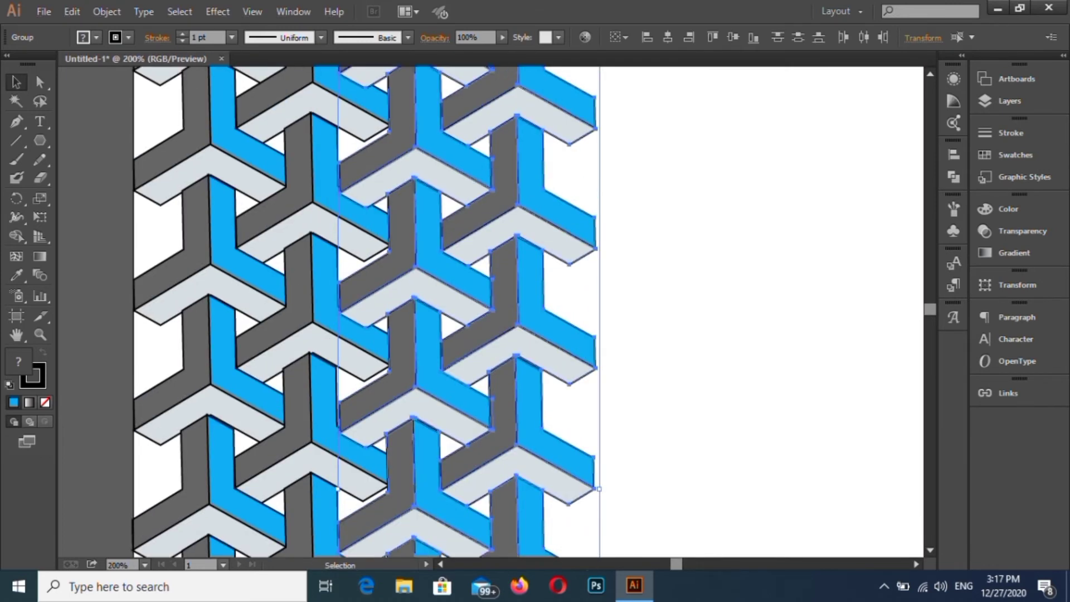
pyautogui.scroll(8, 415, 310)
pyautogui.moveTo(428, 344); pyautogui.dragTo(427, 333)
pyautogui.scroll(-11, 412, 338)
pyautogui.click(313, 310)
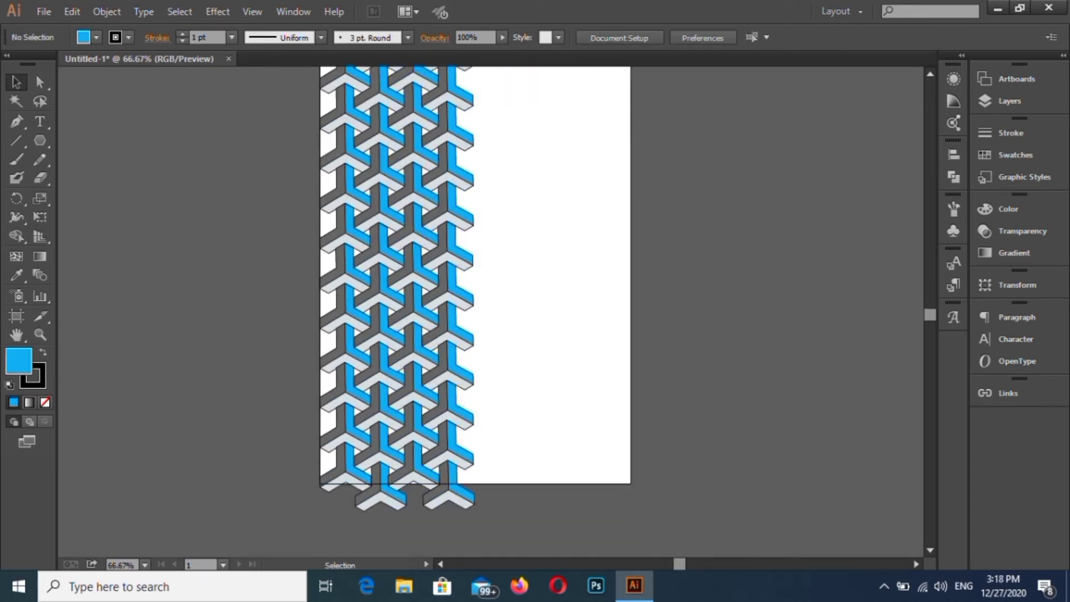
# Step: Select all four columns and duplicate them to the right, aligning the copies with the fourth column's edge
pyautogui.scroll(2, 316, 310)
pyautogui.scroll(-3, 324, 310)
pyautogui.click(397, 296)
pyautogui.scroll(2, 396, 296)
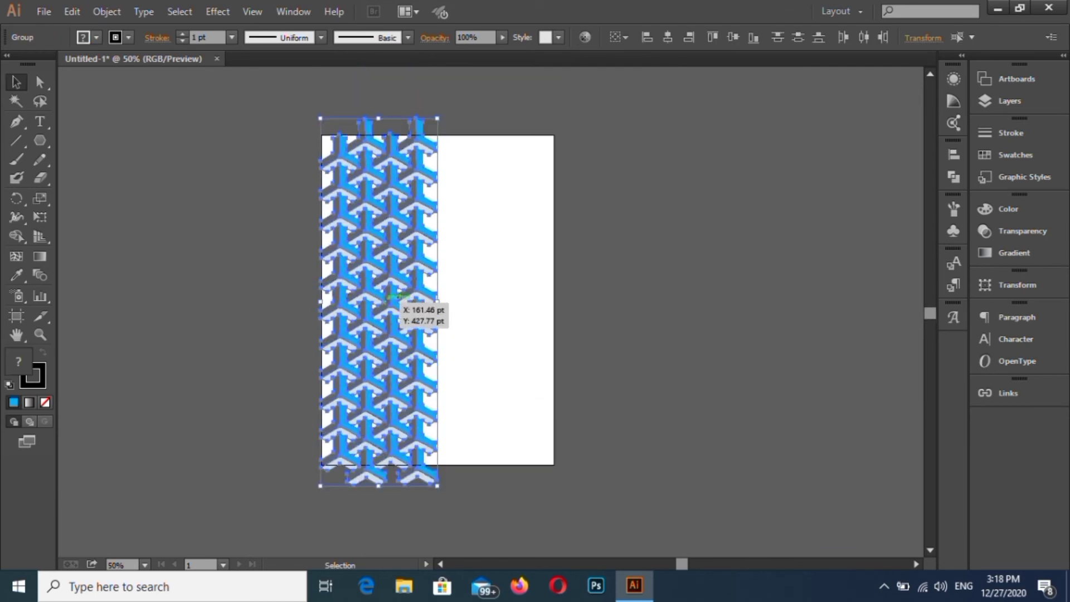
pyautogui.moveTo(493, 305); pyautogui.dragTo(490, 302)
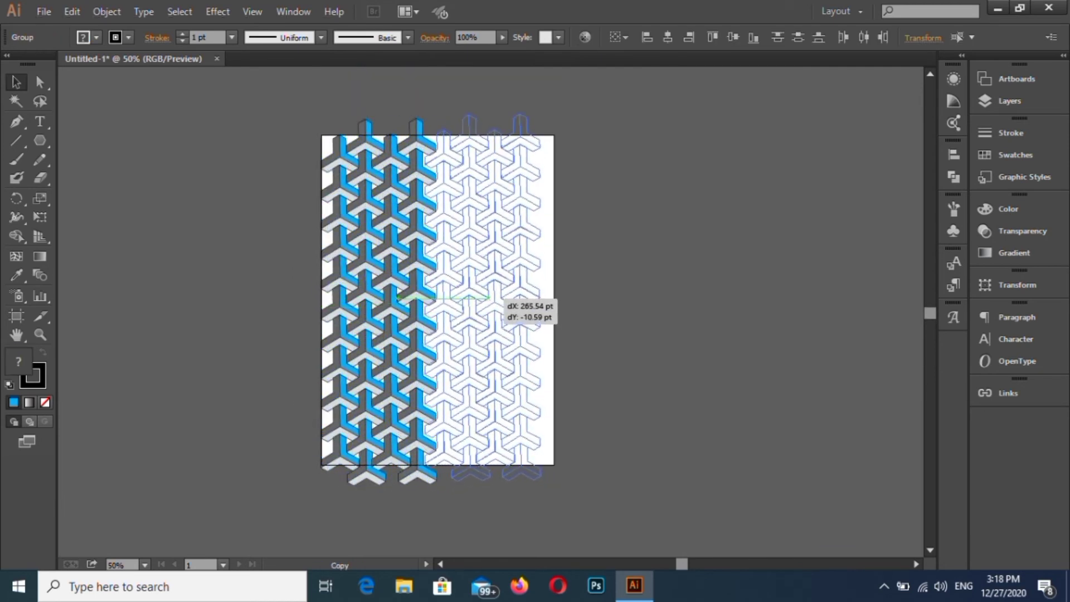
pyautogui.scroll(3, 450, 298)
pyautogui.scroll(10, 441, 278)
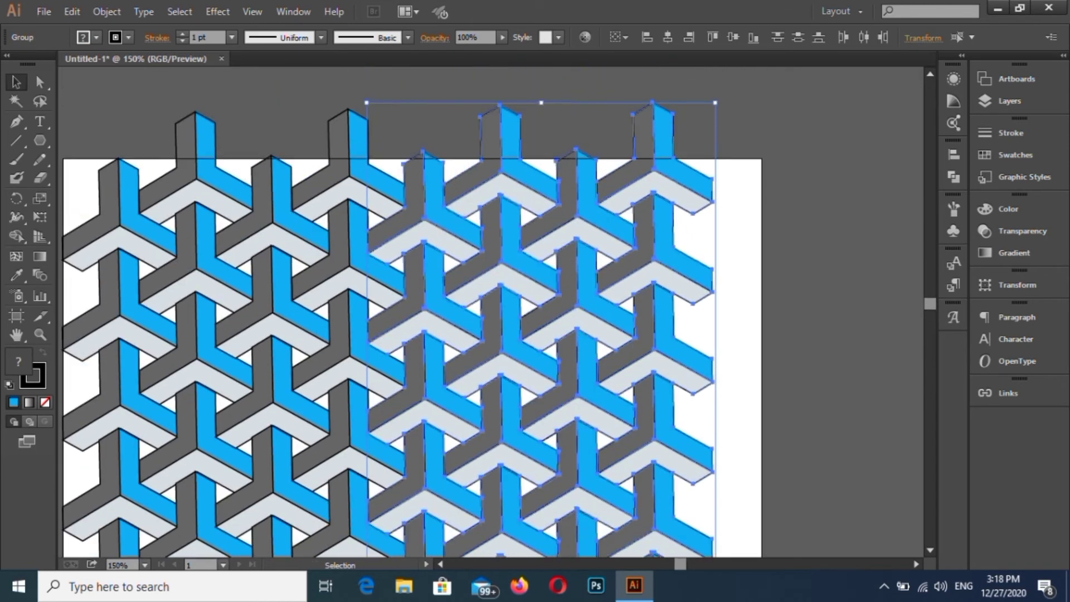
pyautogui.moveTo(420, 260)
pyautogui.mouseDown()
pyautogui.moveTo(432, 255)
pyautogui.moveTo(422, 260)
pyautogui.mouseUp()
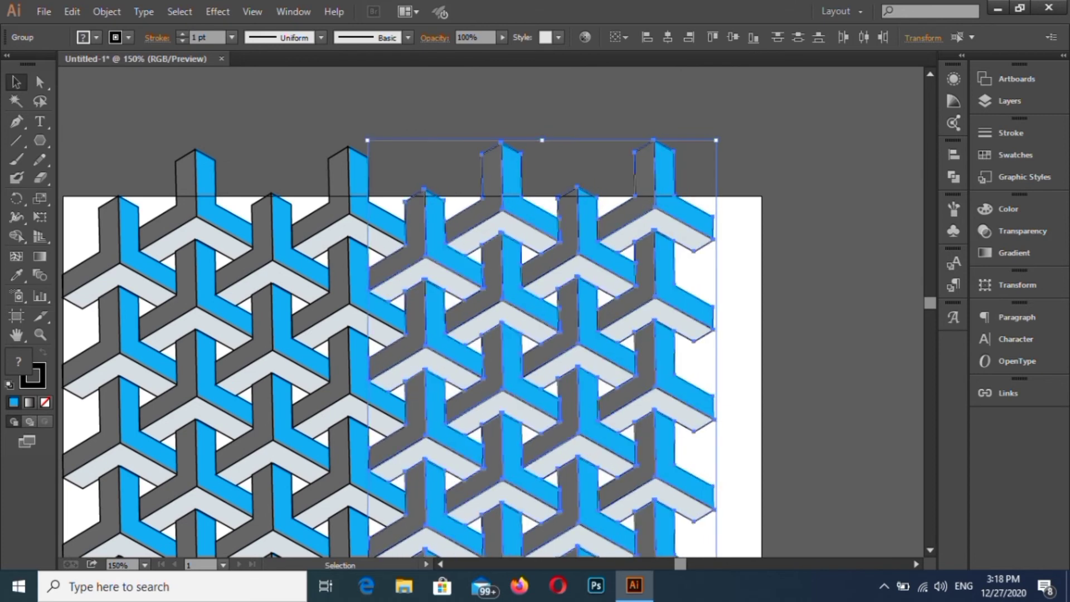
pyautogui.scroll(-2, 422, 260)
pyautogui.scroll(-4, 422, 260)
pyautogui.scroll(1, 592, 318)
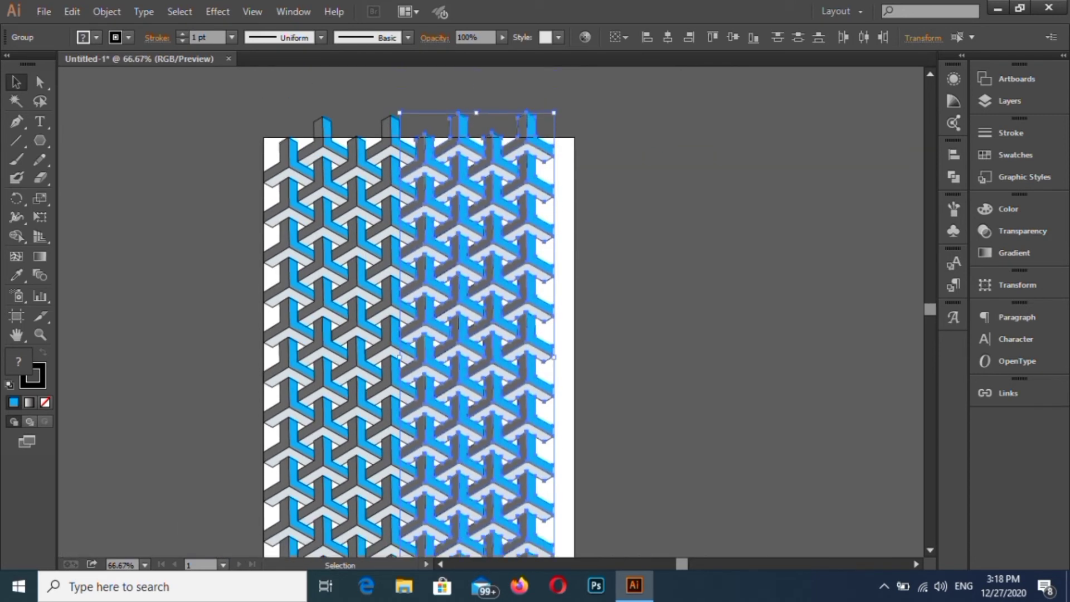
# Step: Duplicate the rightmost column to the right, offset half a shape downward, to cover the artboard's right edge
pyautogui.click(591, 317)
pyautogui.scroll(-3, 542, 428)
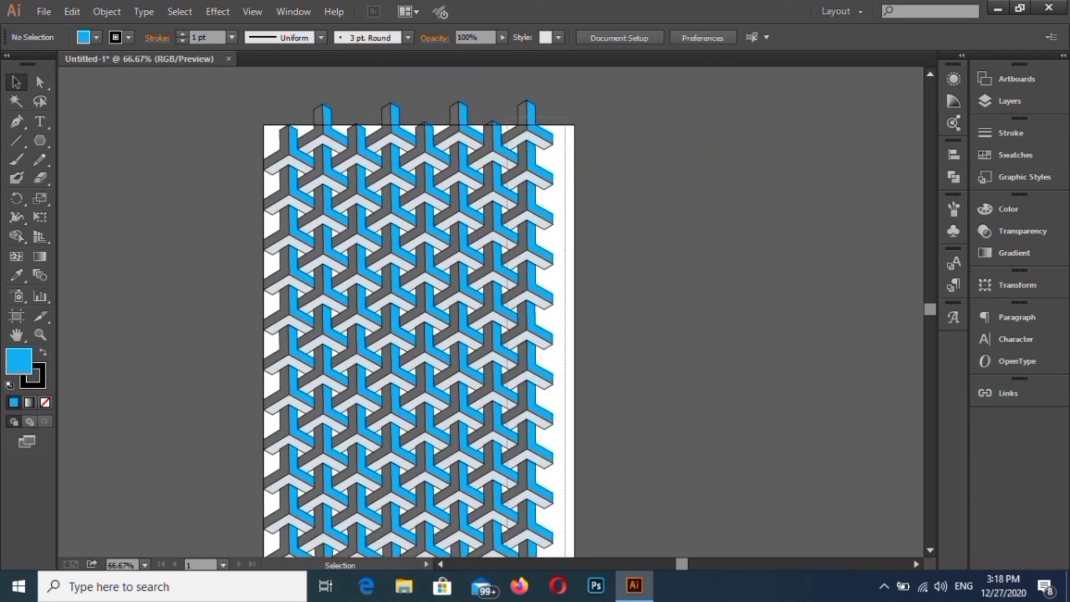
pyautogui.click(542, 428)
pyautogui.scroll(6, 542, 428)
pyautogui.hotkey('ctrl', '+')
pyautogui.hotkey('ctrl', '+')
pyautogui.hotkey('ctrl', '+')
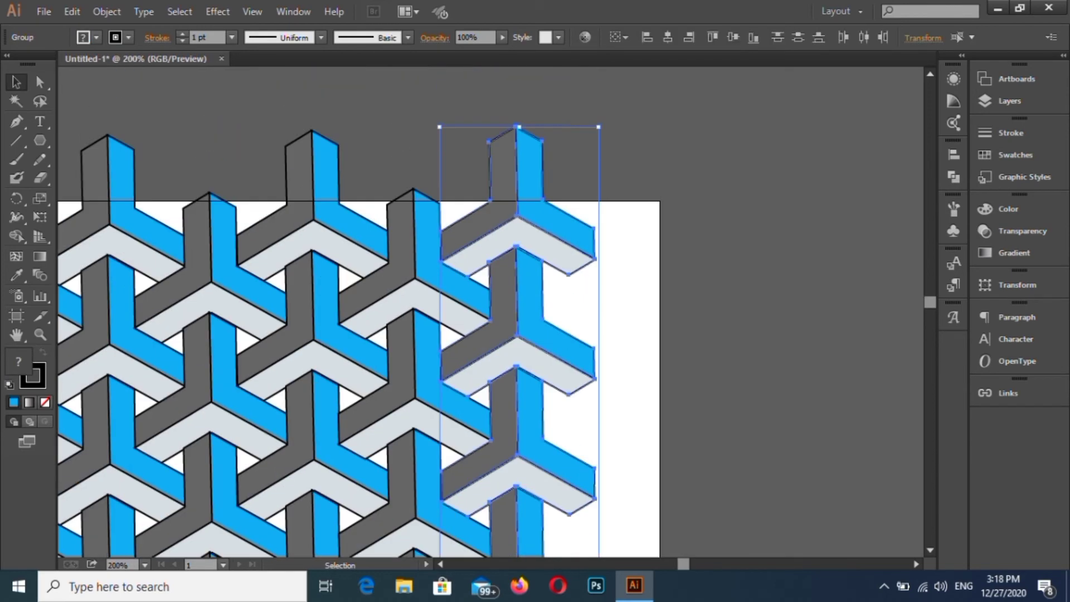
pyautogui.moveTo(571, 381); pyautogui.dragTo(631, 395)
pyautogui.scroll(-3, 631, 392)
pyautogui.scroll(-3, 619, 399)
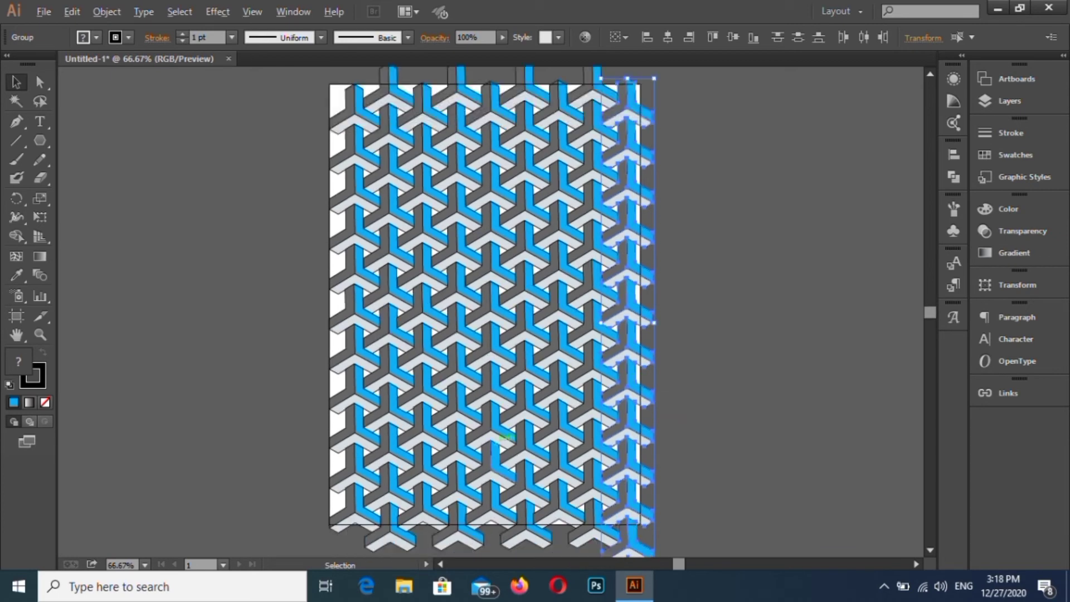
pyautogui.scroll(-1, 493, 446)
pyautogui.scroll(1, 493, 446)
pyautogui.scroll(-1, 493, 445)
pyautogui.click(335, 335)
pyautogui.scroll(3, 370, 318)
pyautogui.scroll(2, 388, 306)
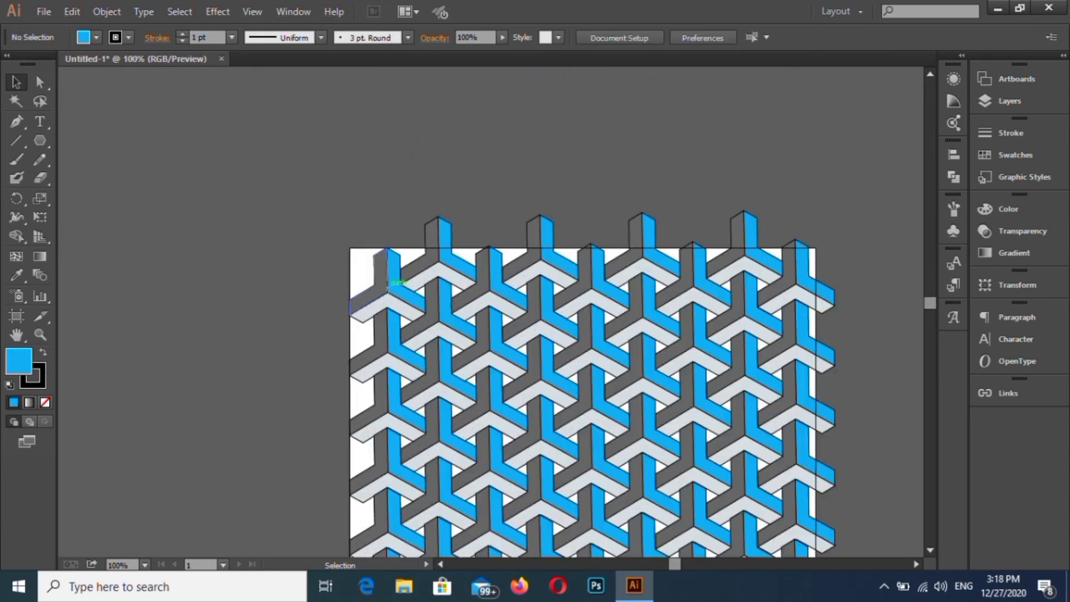
# Step: Draw a rectangle about 603 × 851 pt over the pattern, starting at the artboard's upper-left corner and covering the whole artboard
pyautogui.scroll(-4, 388, 306)
pyautogui.scroll(-4, 401, 313)
pyautogui.scroll(-2, 401, 313)
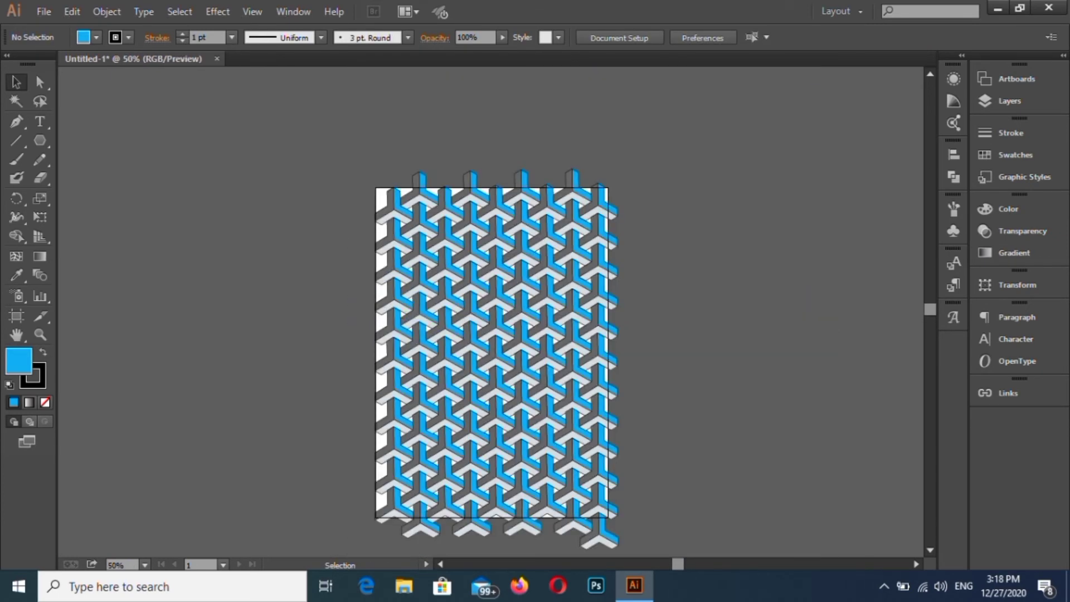
pyautogui.click(40, 140)
pyautogui.click(92, 143)
pyautogui.moveTo(375, 186); pyautogui.dragTo(593, 548)
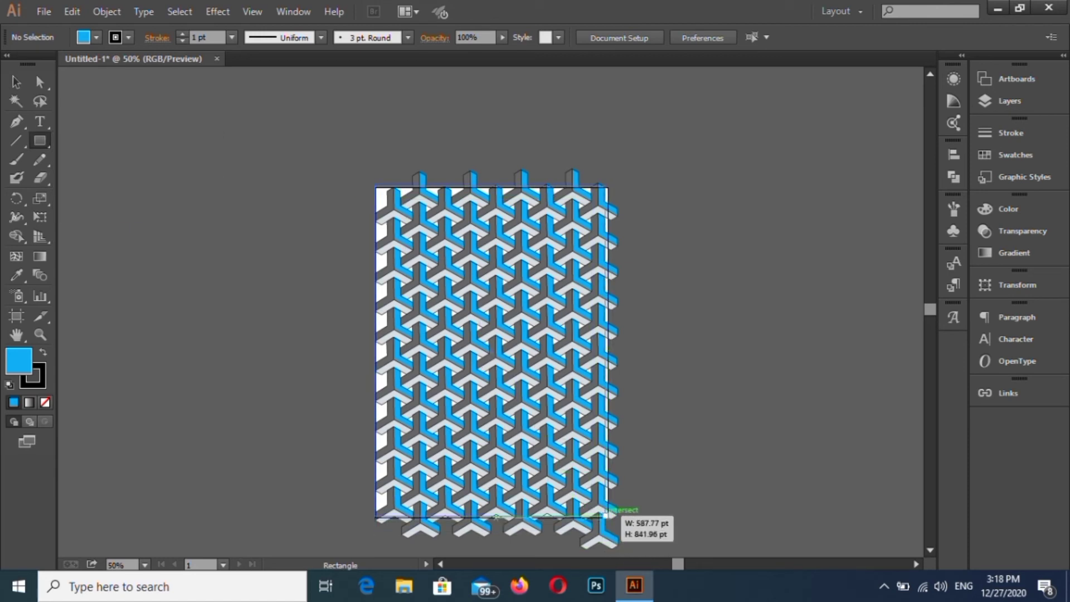
pyautogui.moveTo(611, 519); pyautogui.dragTo(612, 519)
# Step: Remove the rectangle's fill so only its outline covers the pattern
pyautogui.scroll(2, 612, 516)
pyautogui.scroll(-2, 612, 515)
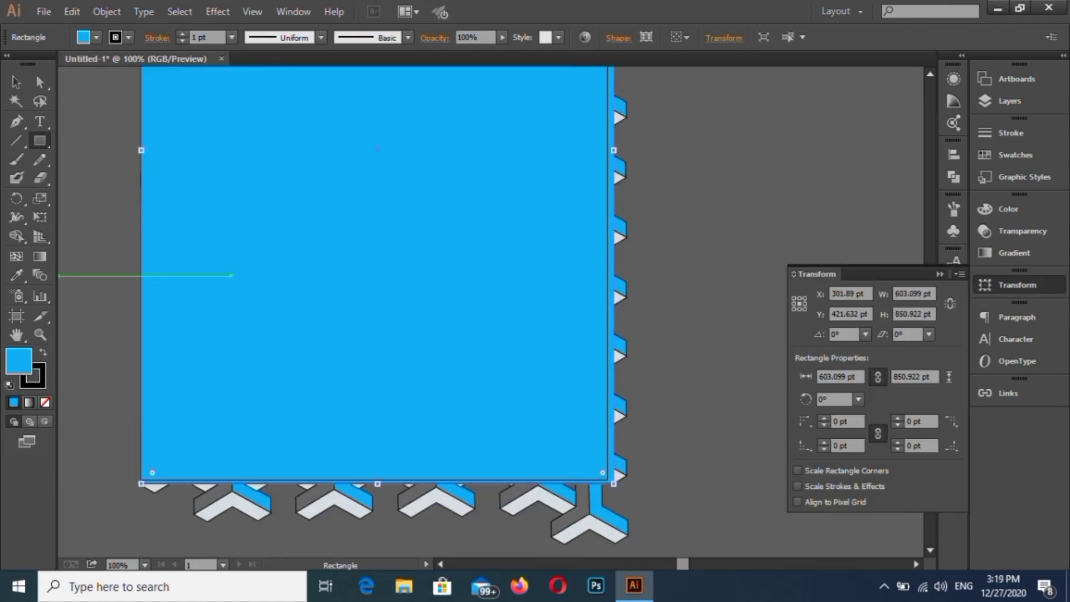
pyautogui.click(46, 402)
pyautogui.press('v')
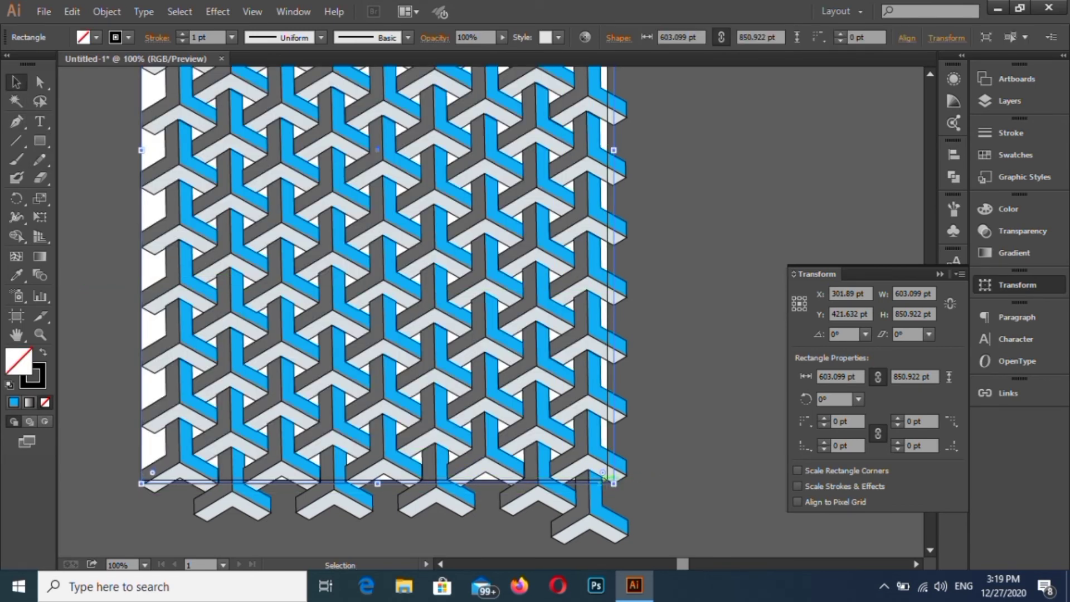
# Step: Resize the rectangle to about 596 × 843 pt so its edges match the artboard's edges
pyautogui.moveTo(614, 483); pyautogui.dragTo(607, 482)
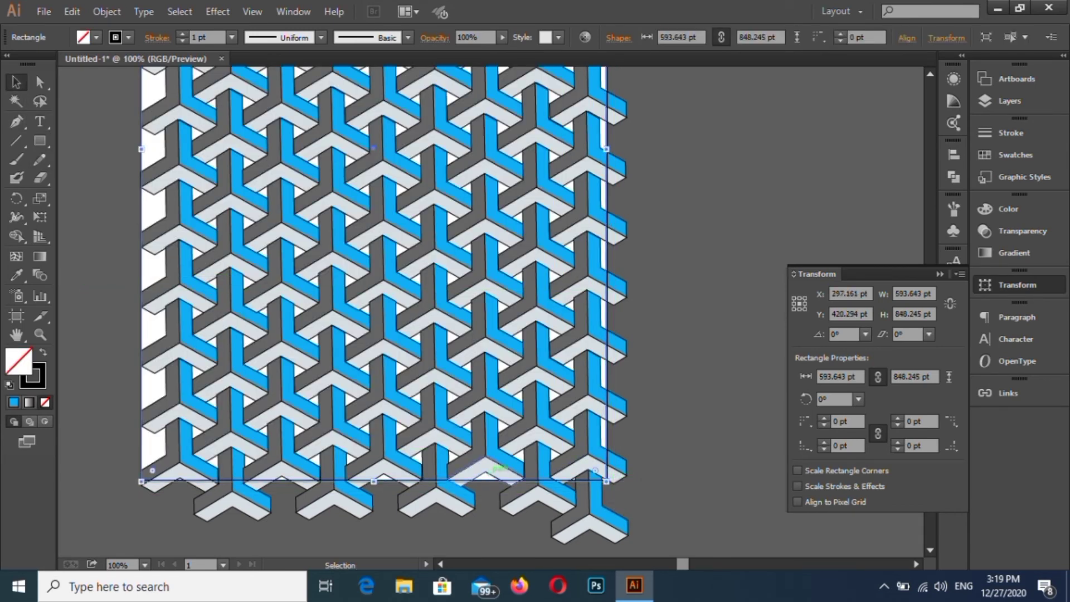
pyautogui.scroll(9, 479, 416)
pyautogui.scroll(3, 383, 335)
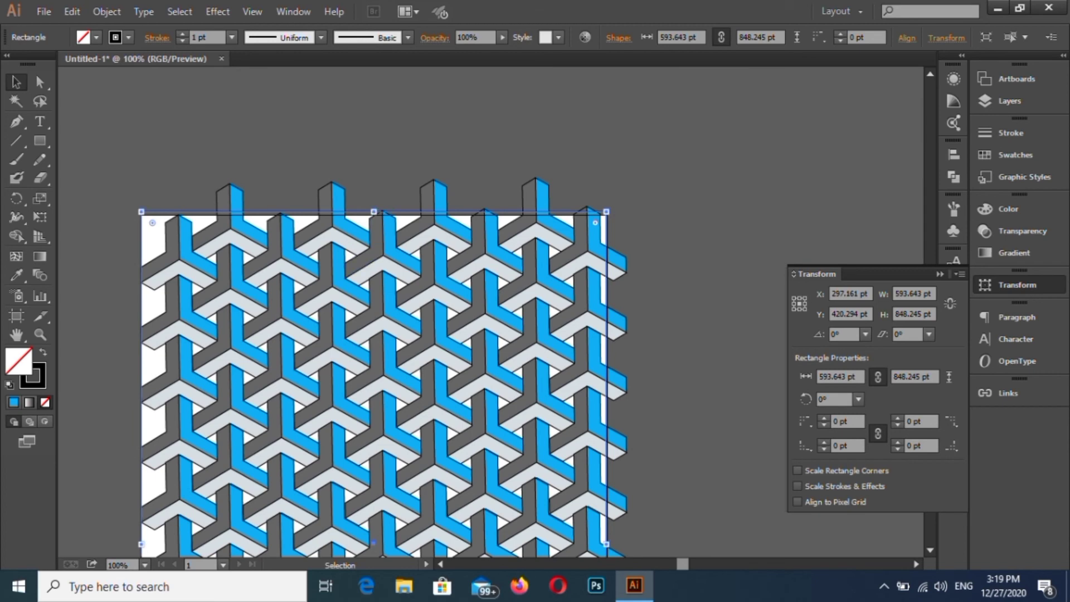
pyautogui.moveTo(373, 212); pyautogui.dragTo(373, 215)
pyautogui.scroll(4, 373, 215)
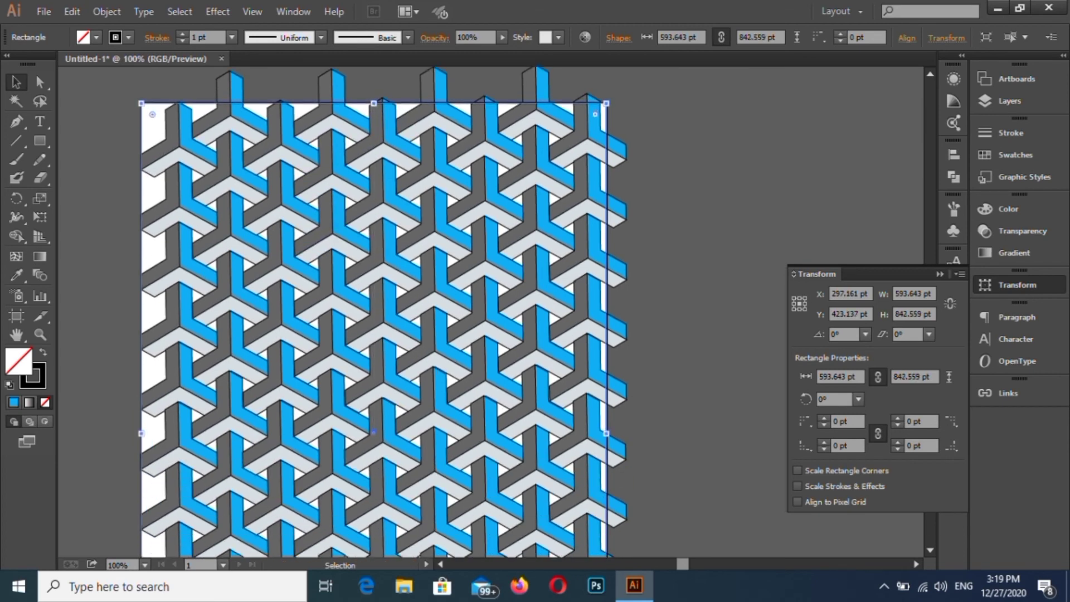
pyautogui.scroll(3, 611, 421)
pyautogui.moveTo(597, 456); pyautogui.dragTo(600, 456)
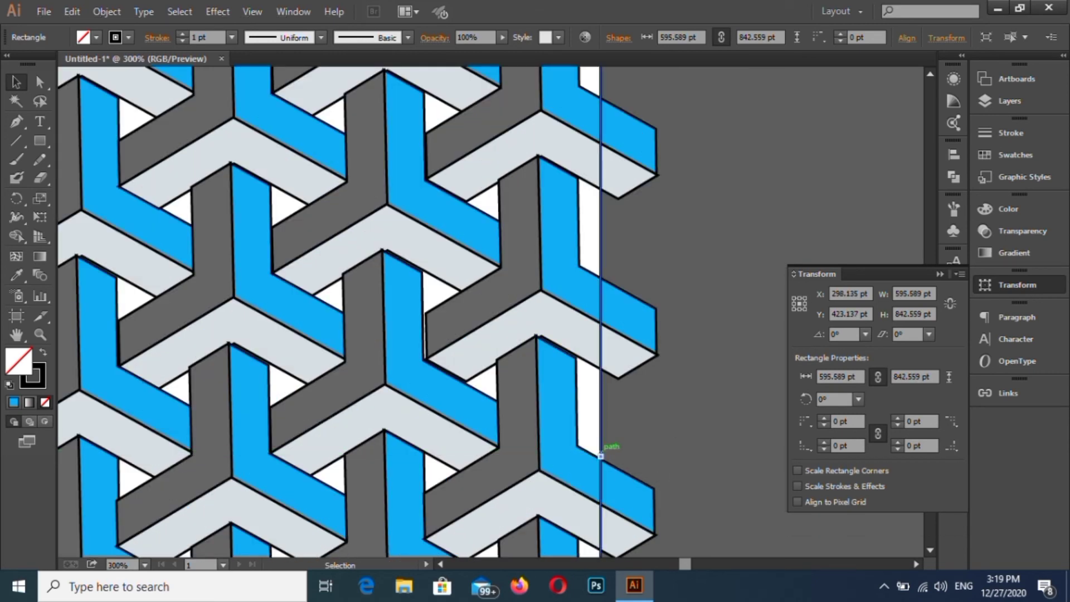
pyautogui.scroll(-4, 600, 457)
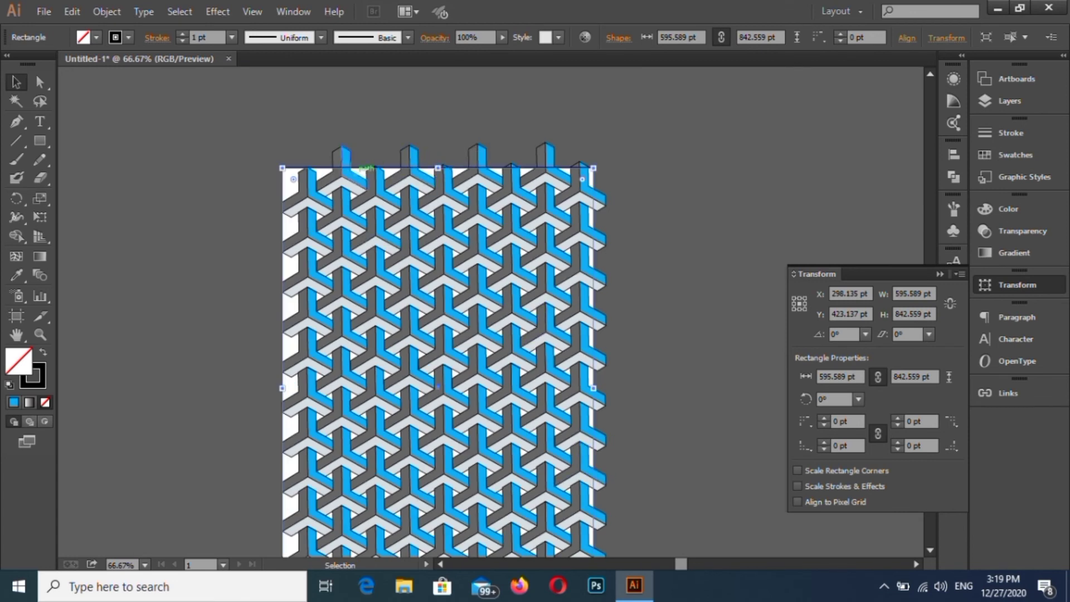
# Step: Expand Layer 1 to list its objects and lock the rectangle
pyautogui.click(1010, 101)
pyautogui.click(829, 88)
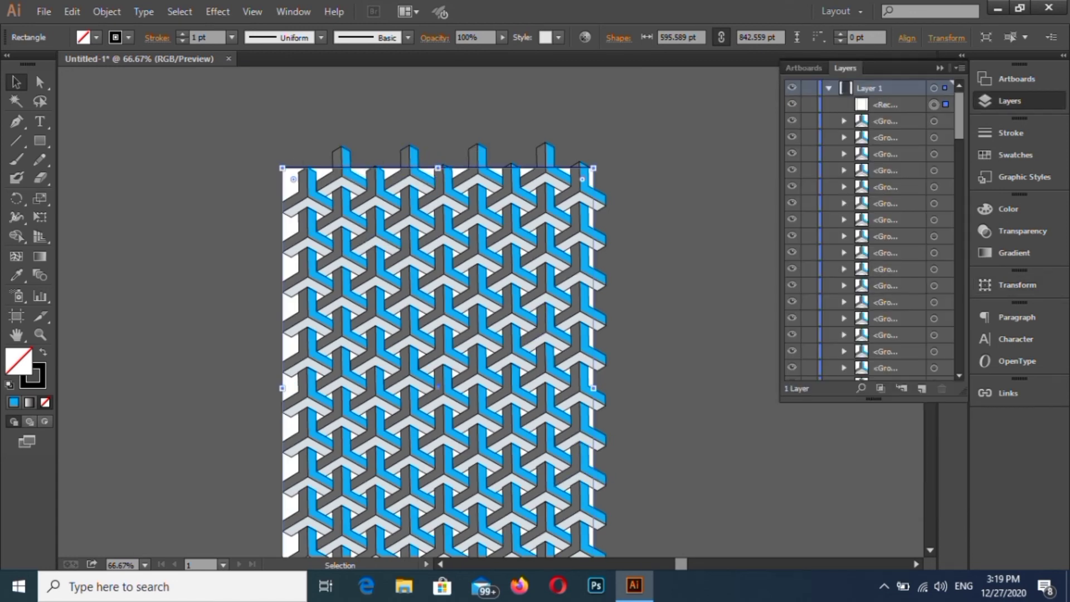
pyautogui.click(809, 104)
# Step: Select all the unlocked pattern shapes and group them
pyautogui.scroll(-3, 444, 312)
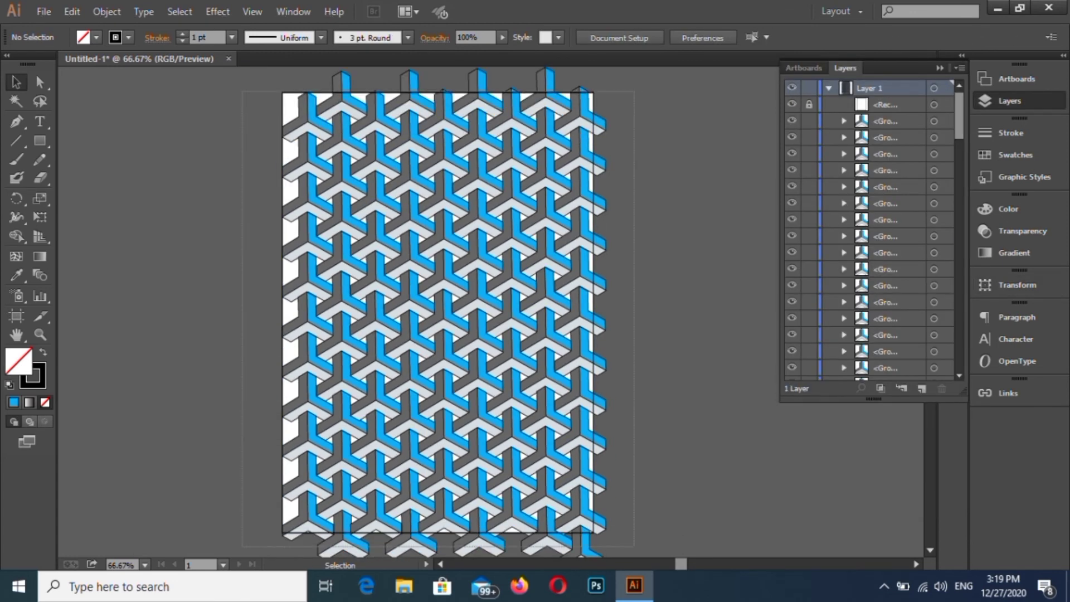
pyautogui.hotkey('ctrl', 'a')
pyautogui.rightClick(503, 409)
pyautogui.click(530, 482)
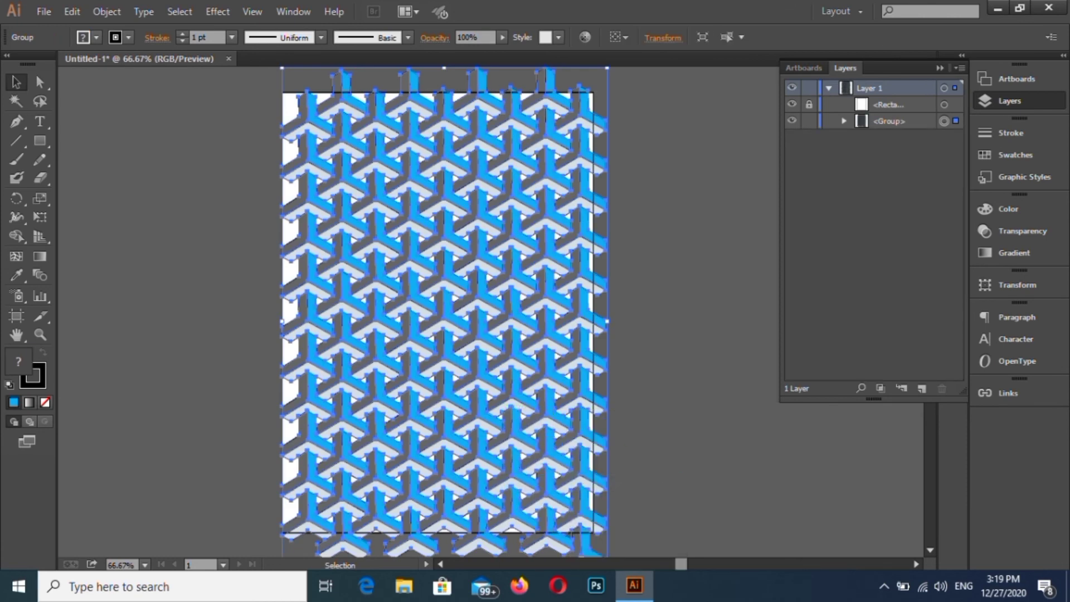
pyautogui.click(697, 145)
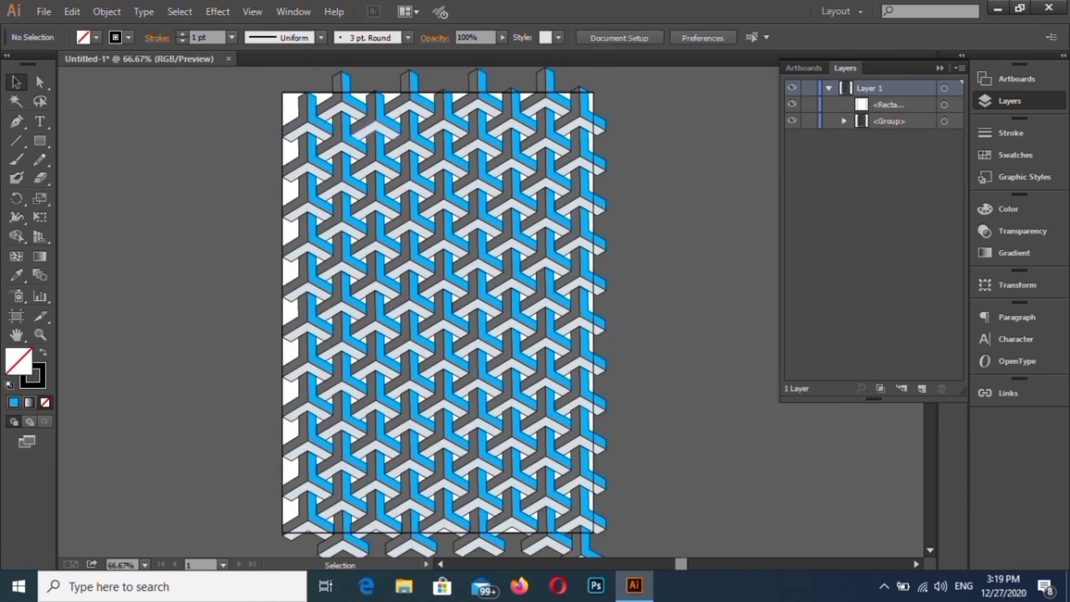
pyautogui.click(580, 112)
pyautogui.keyDown('shift'); pyautogui.click(294, 92); pyautogui.keyUp('shift')
pyautogui.rightClick(294, 93)
pyautogui.click(312, 104)
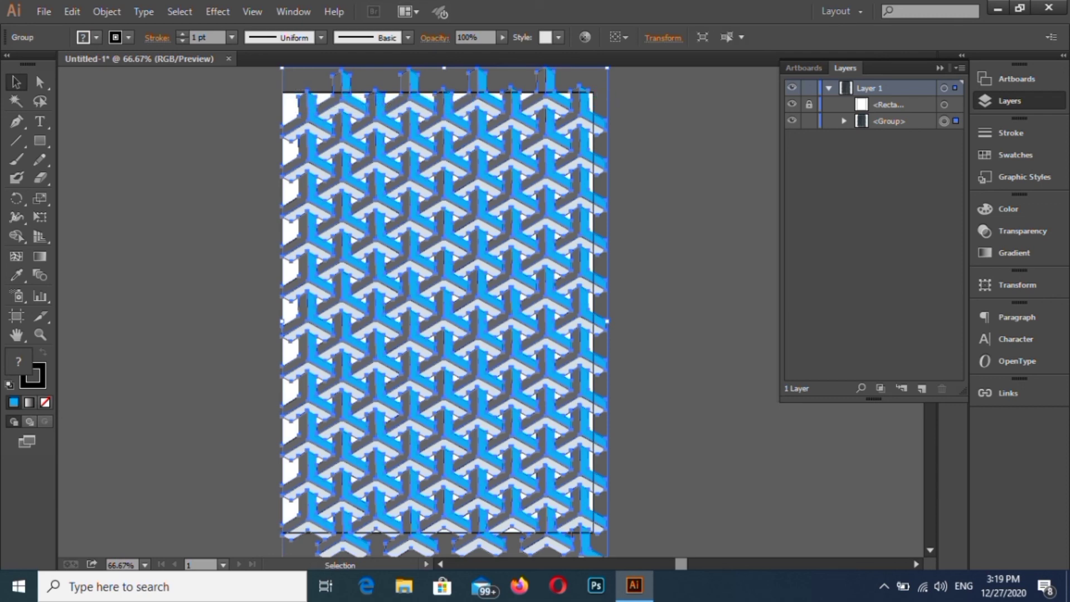
pyautogui.click(675, 111)
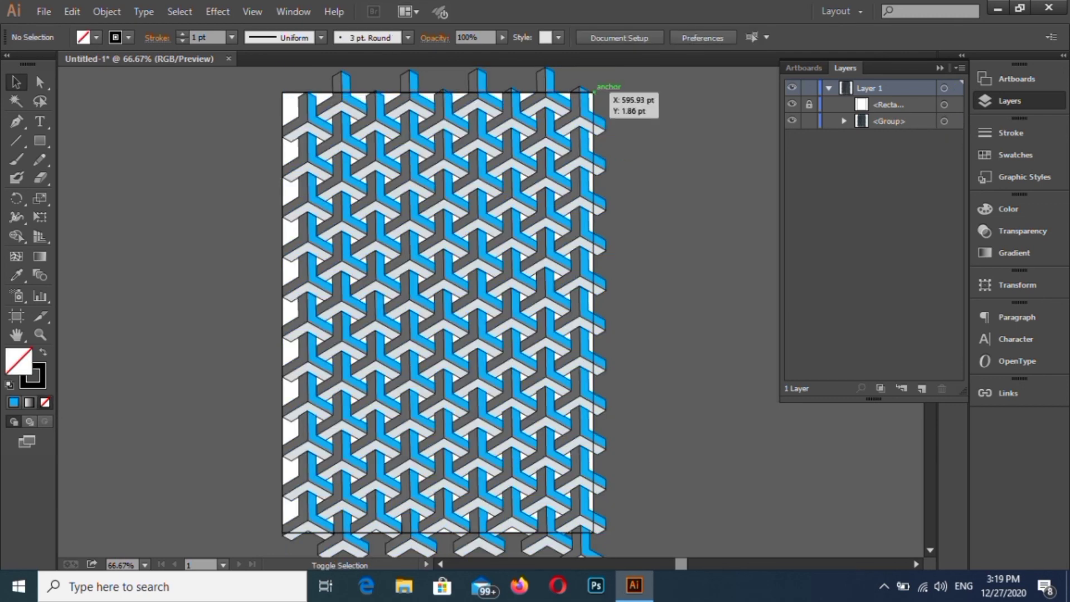
# Step: Unlock the rectangle, select it together with the pattern group, and make a clipping mask
pyautogui.hotkey('ctrl', 'a')
pyautogui.rightClick(583, 131)
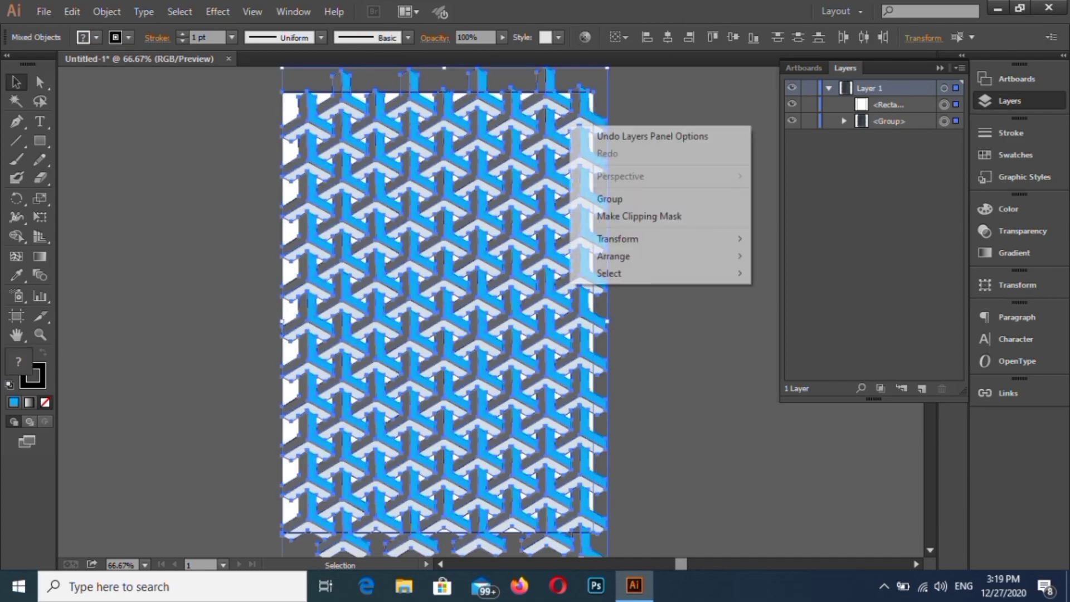
pyautogui.click(624, 216)
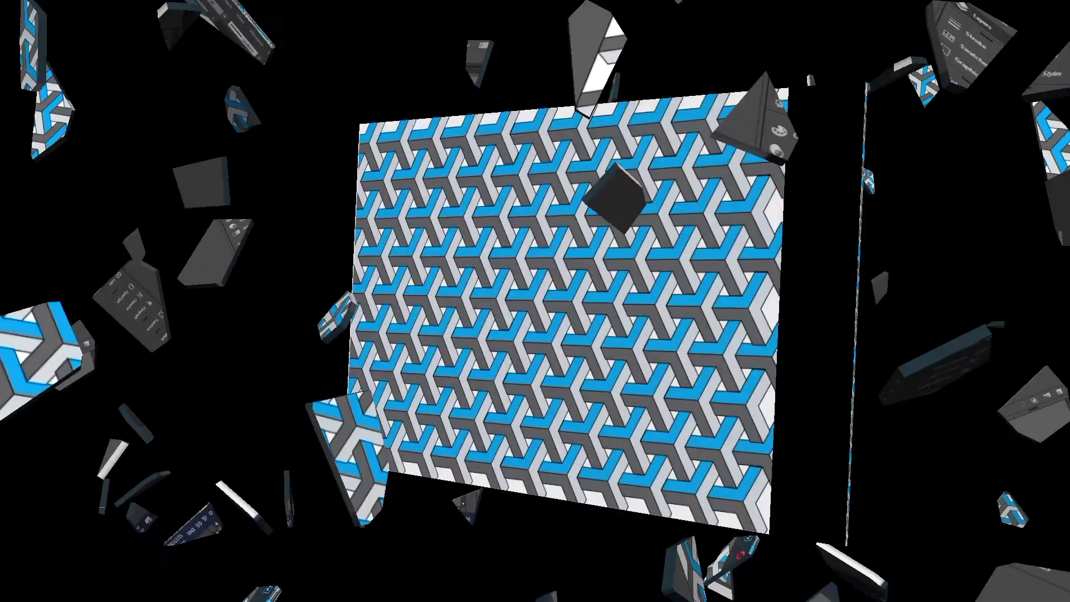